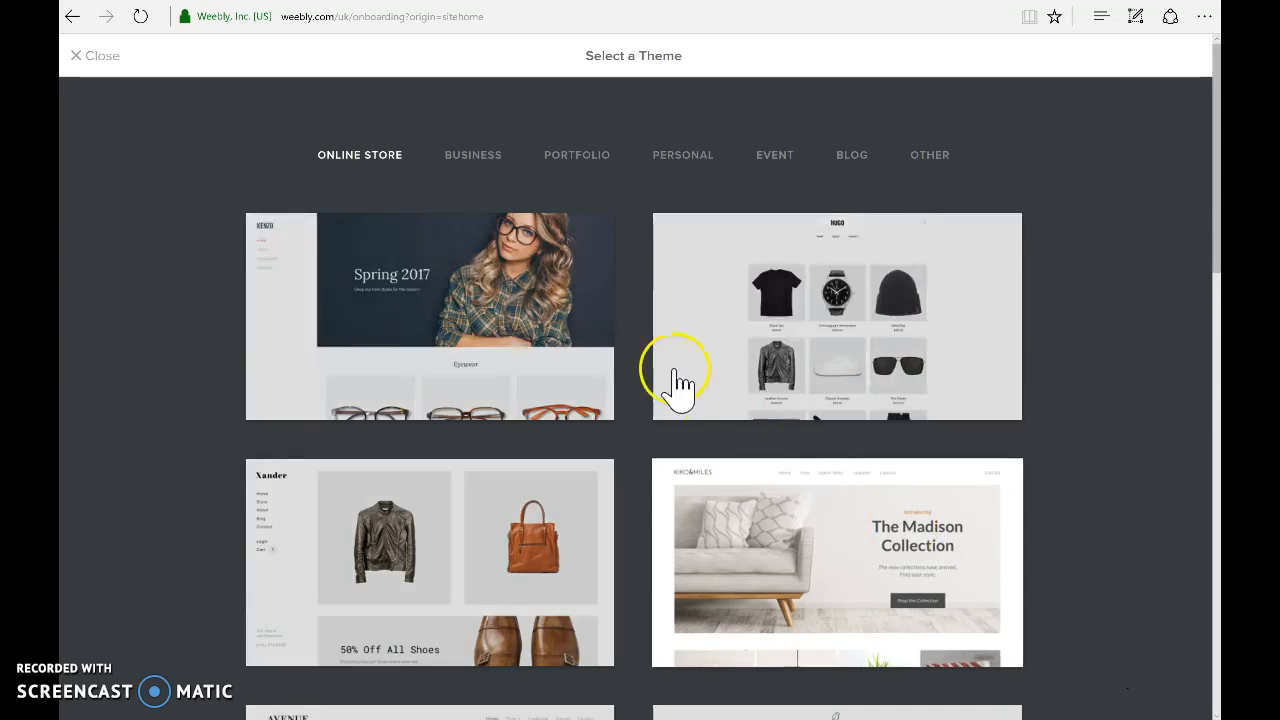
# Choose the Modus Operandi theme from the Portfolio category and start editing the site with it.
pyautogui.click(584, 162)
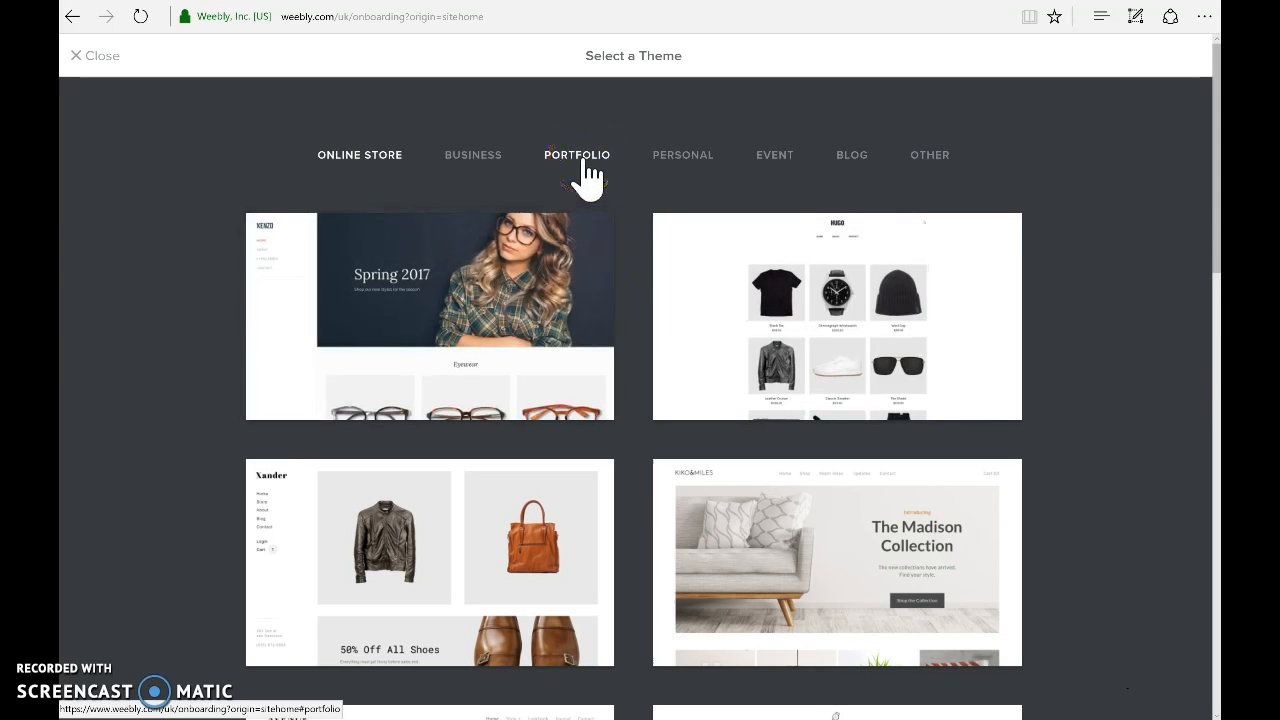
pyautogui.click(584, 162)
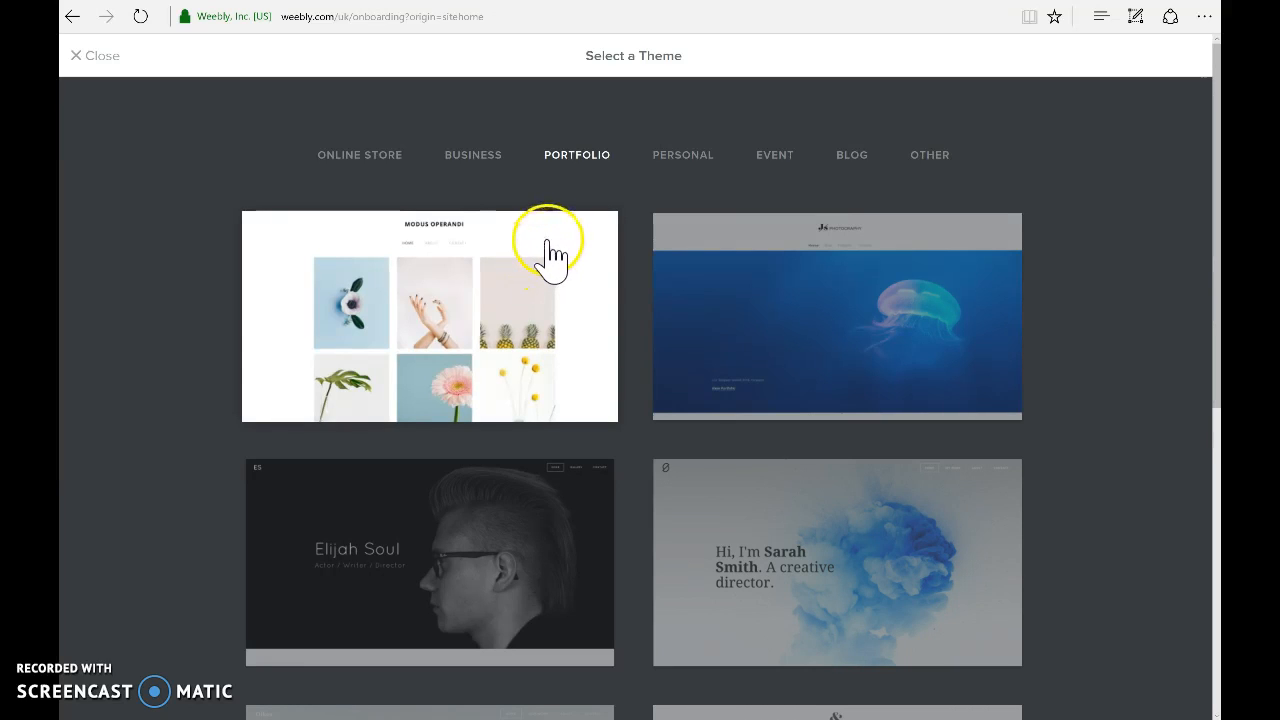
pyautogui.click(740, 368)
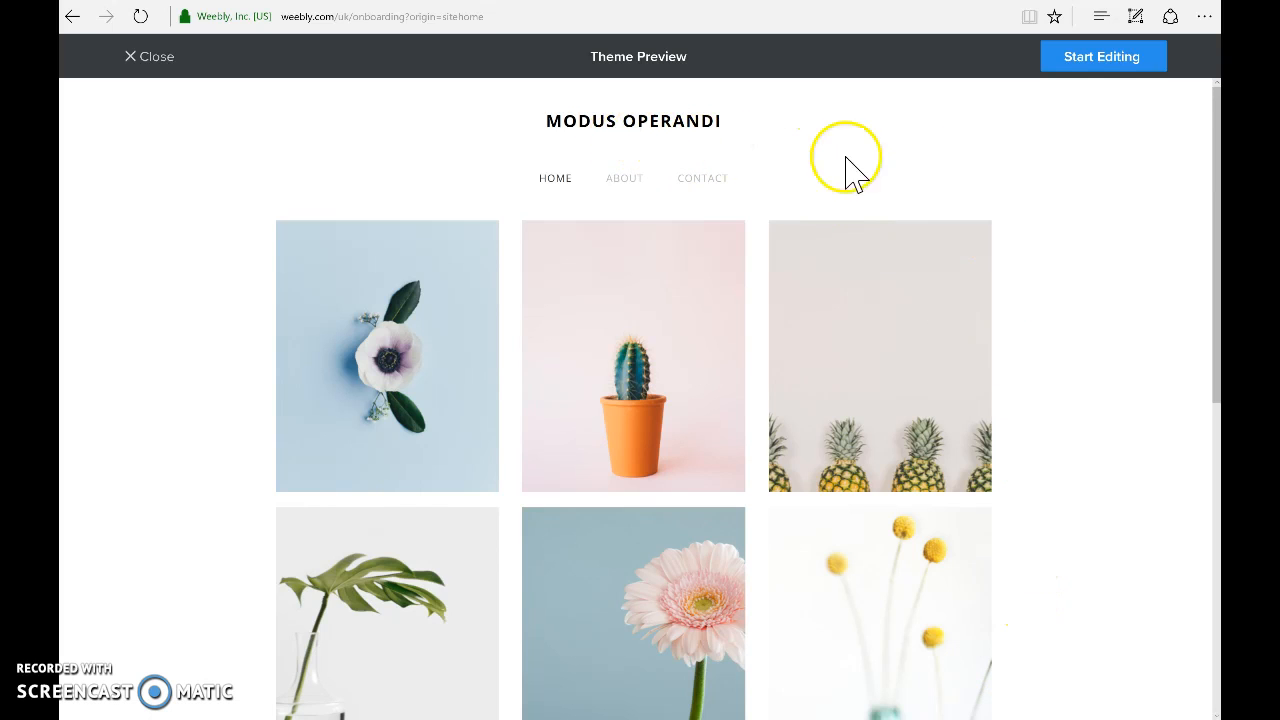
pyautogui.click(1101, 62)
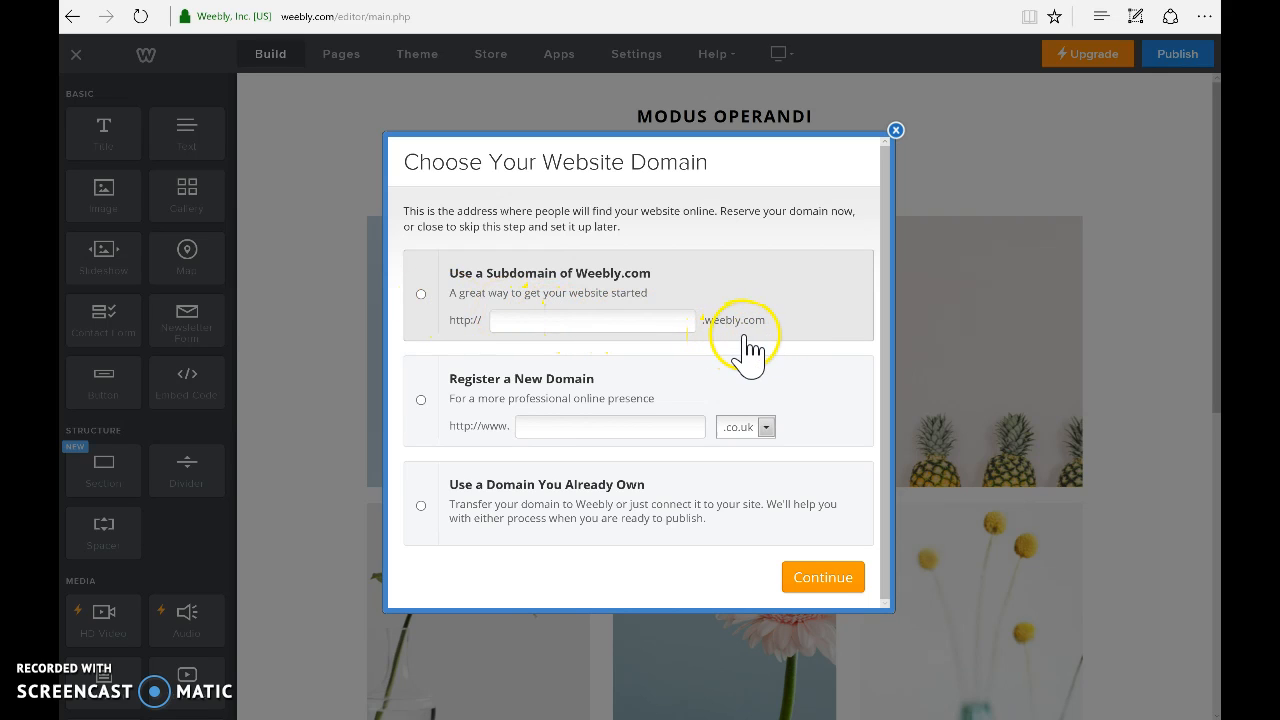
# Reserve the Weebly subdomain Mysheffieldportfolio as the website's address and dismiss the getting-started hint in the editor.
pyautogui.click(421, 294)
pyautogui.click(528, 321)
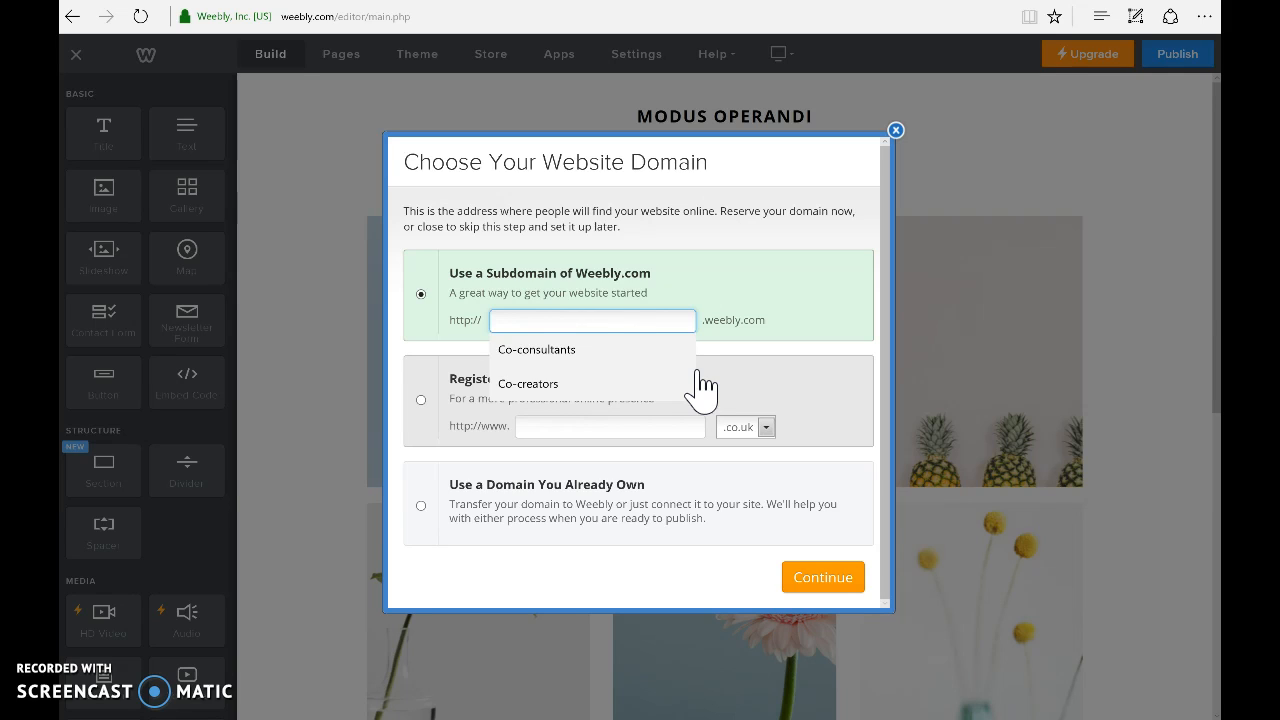
pyautogui.write('Mysheffieldportfolio')
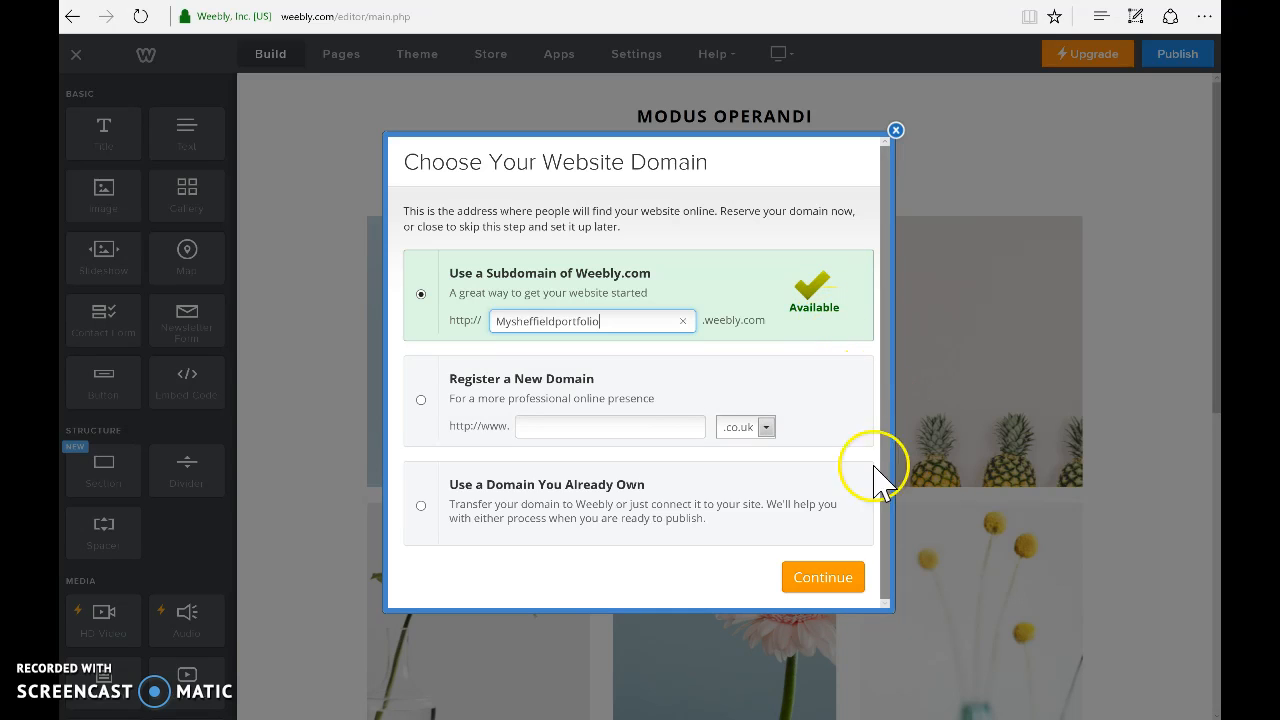
pyautogui.click(858, 582)
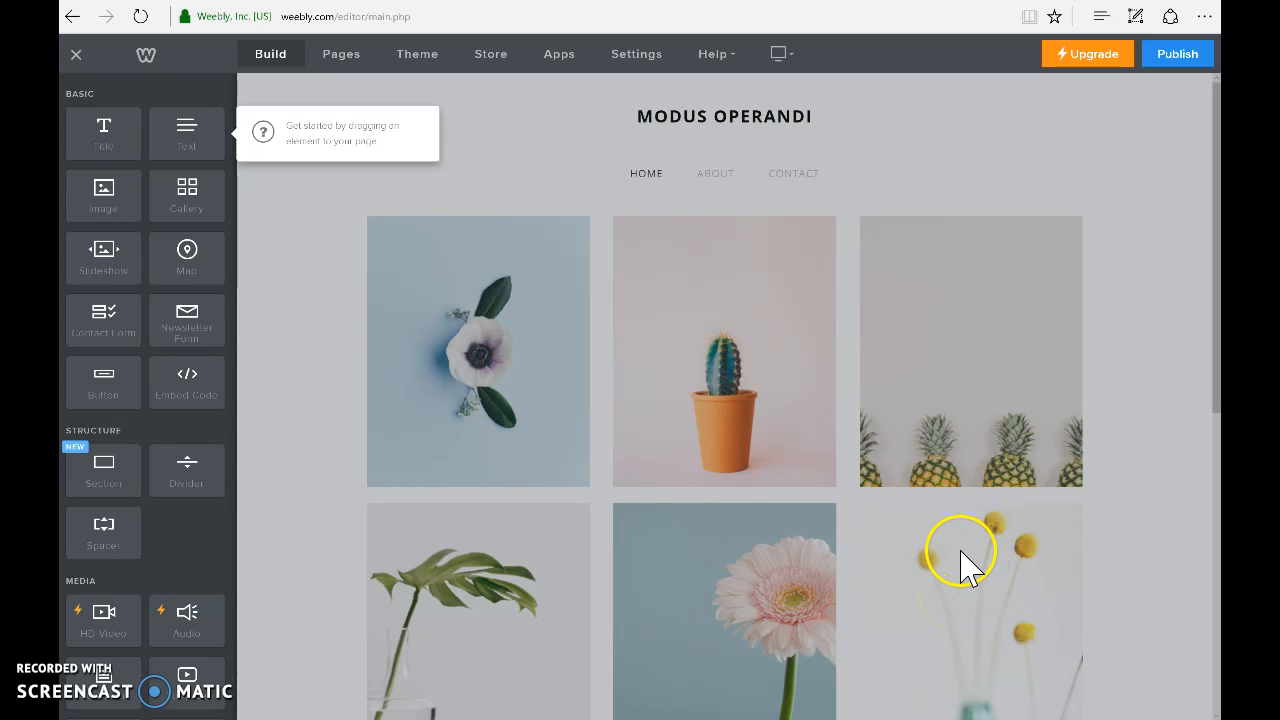
pyautogui.click(966, 560)
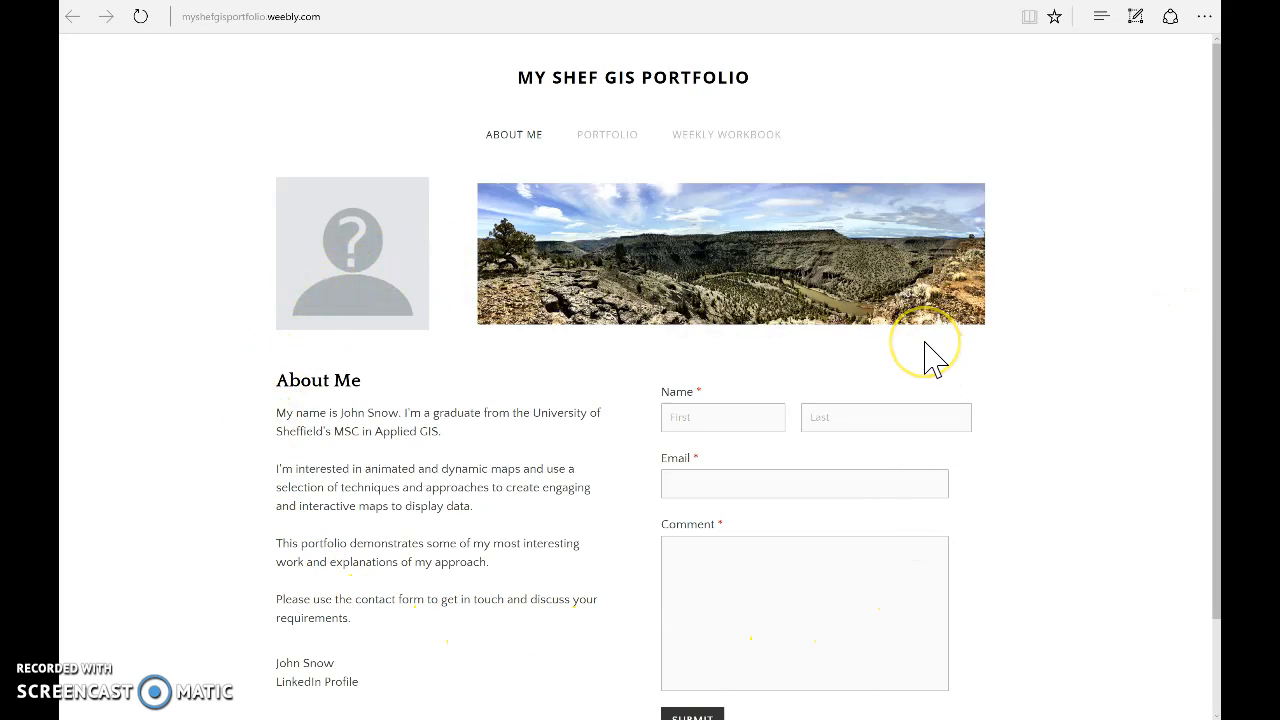
# Examine the Portfolio and Weekly Workbook navigation menus on the example My Shef GIS Portfolio site.
pyautogui.moveTo(634, 137)
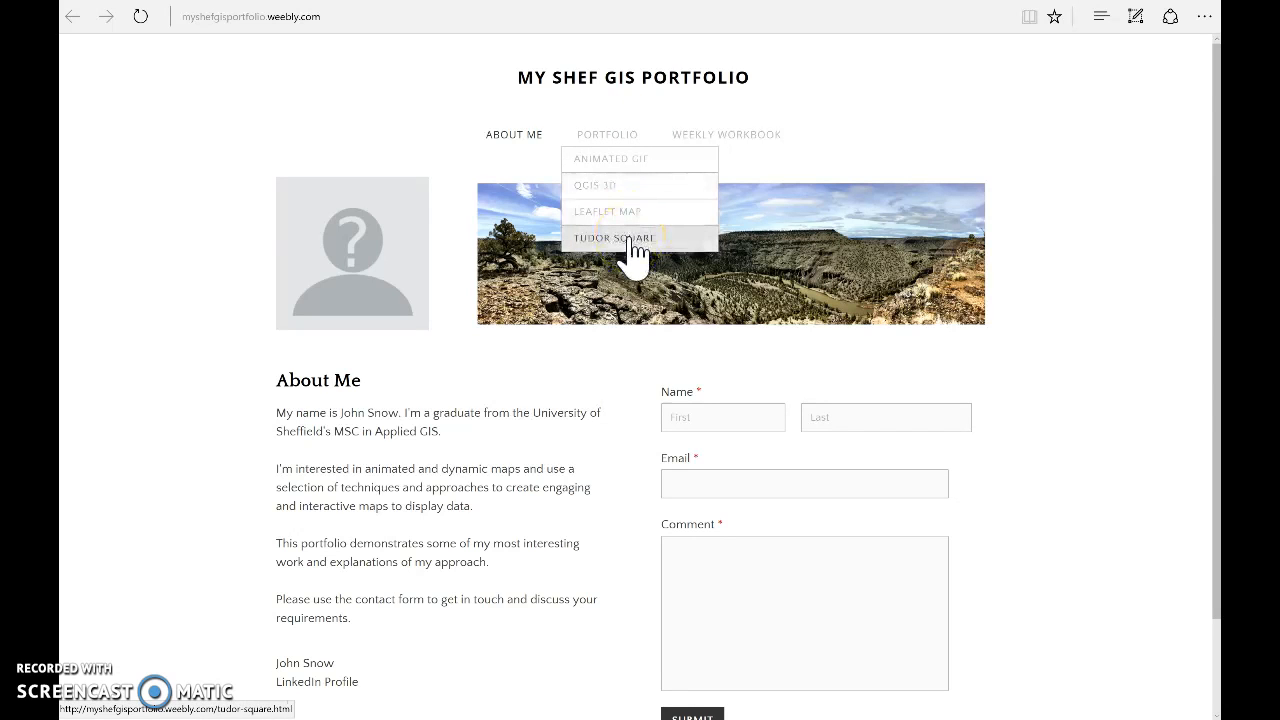
pyautogui.moveTo(766, 131)
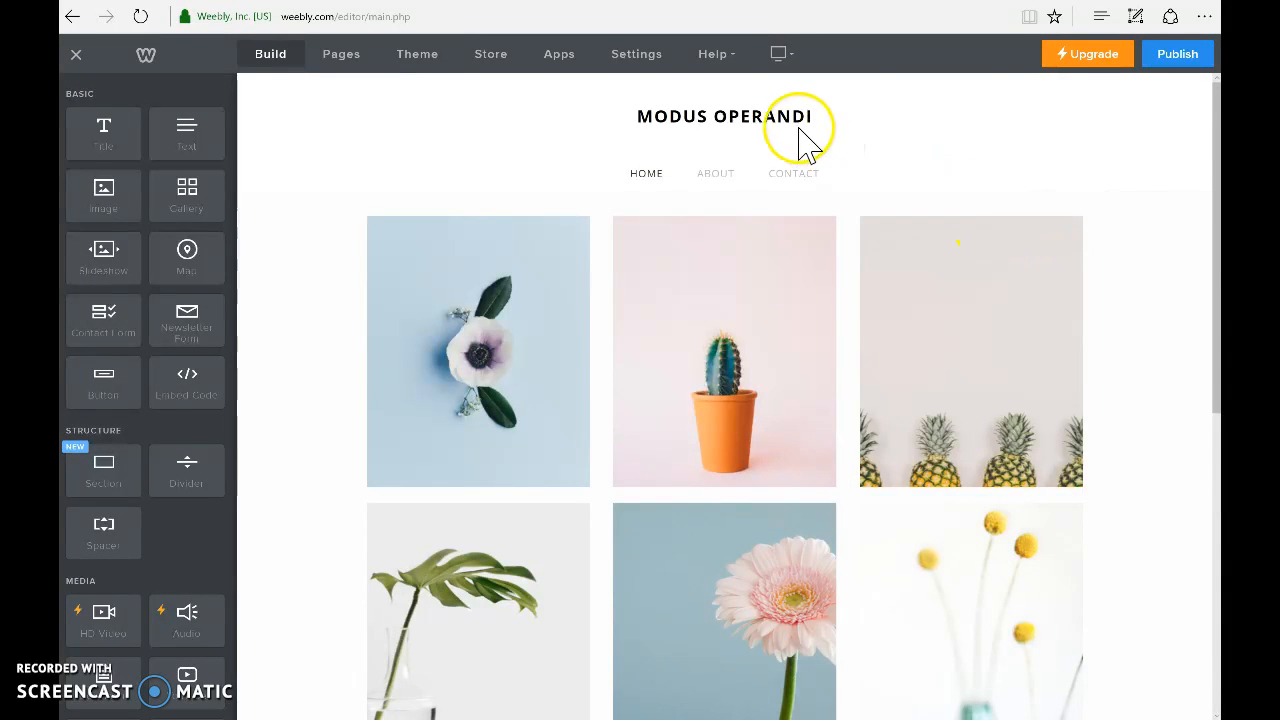
# Replace the site title in the page header with MY SHEFFIELD PORTFOLIO.
pyautogui.moveTo(789, 114)
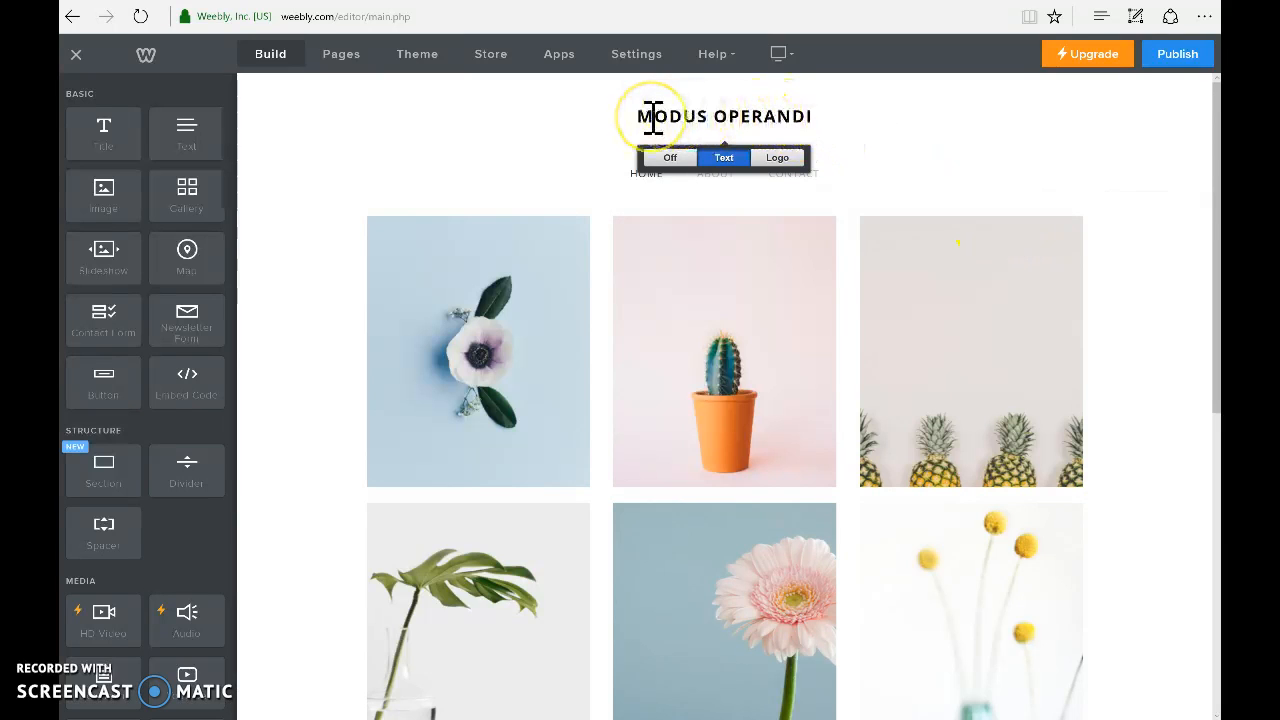
pyautogui.moveTo(641, 120); pyautogui.dragTo(812, 145)
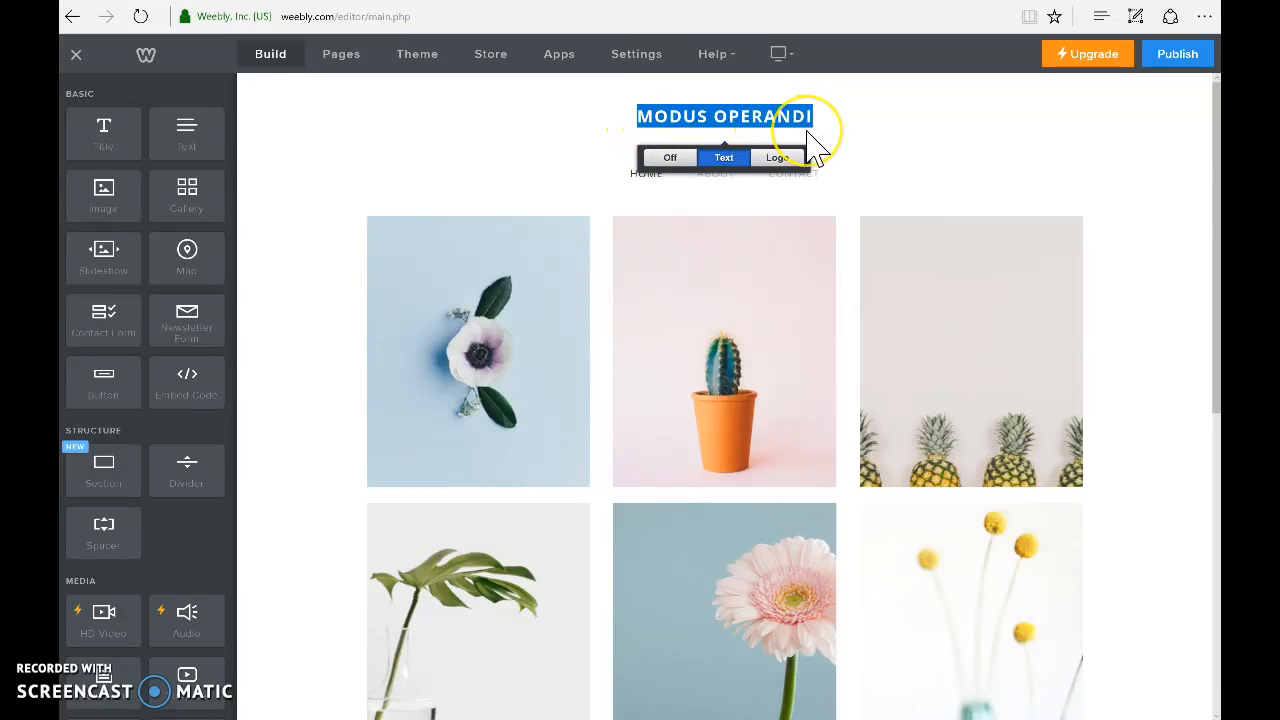
pyautogui.write('M')
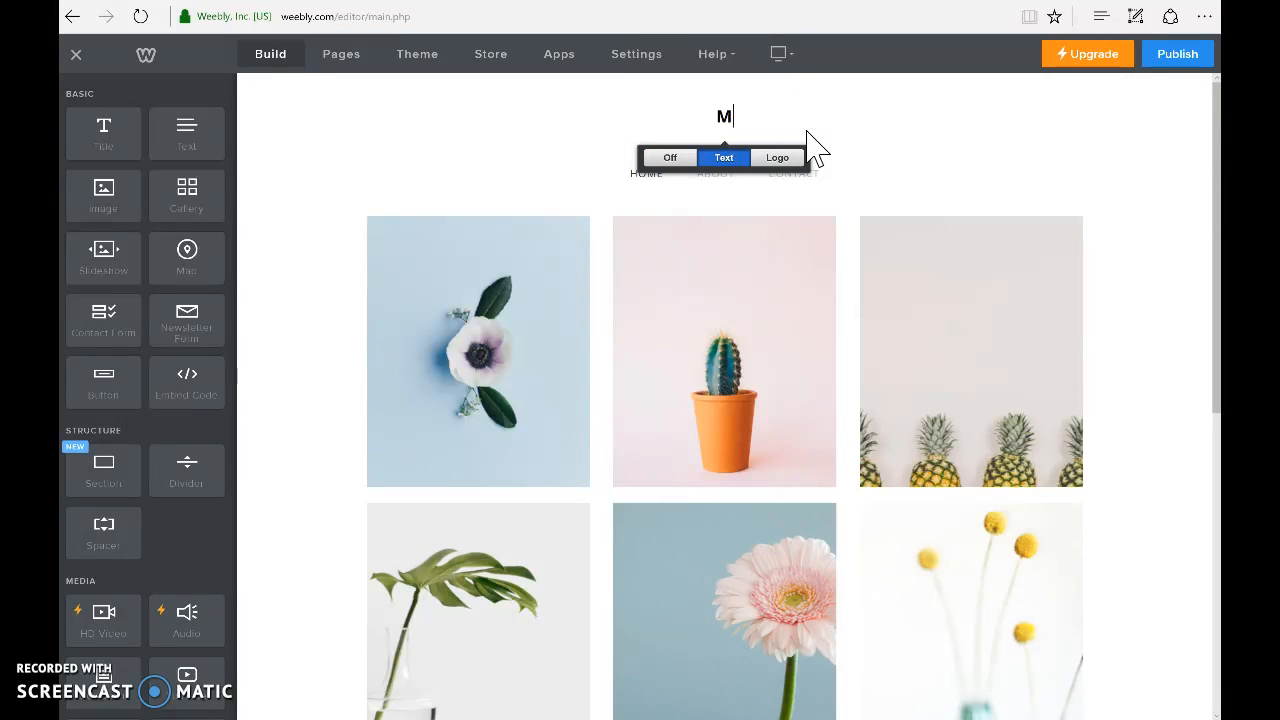
pyautogui.write('Y SHEFFIELD PORTFOLIO')
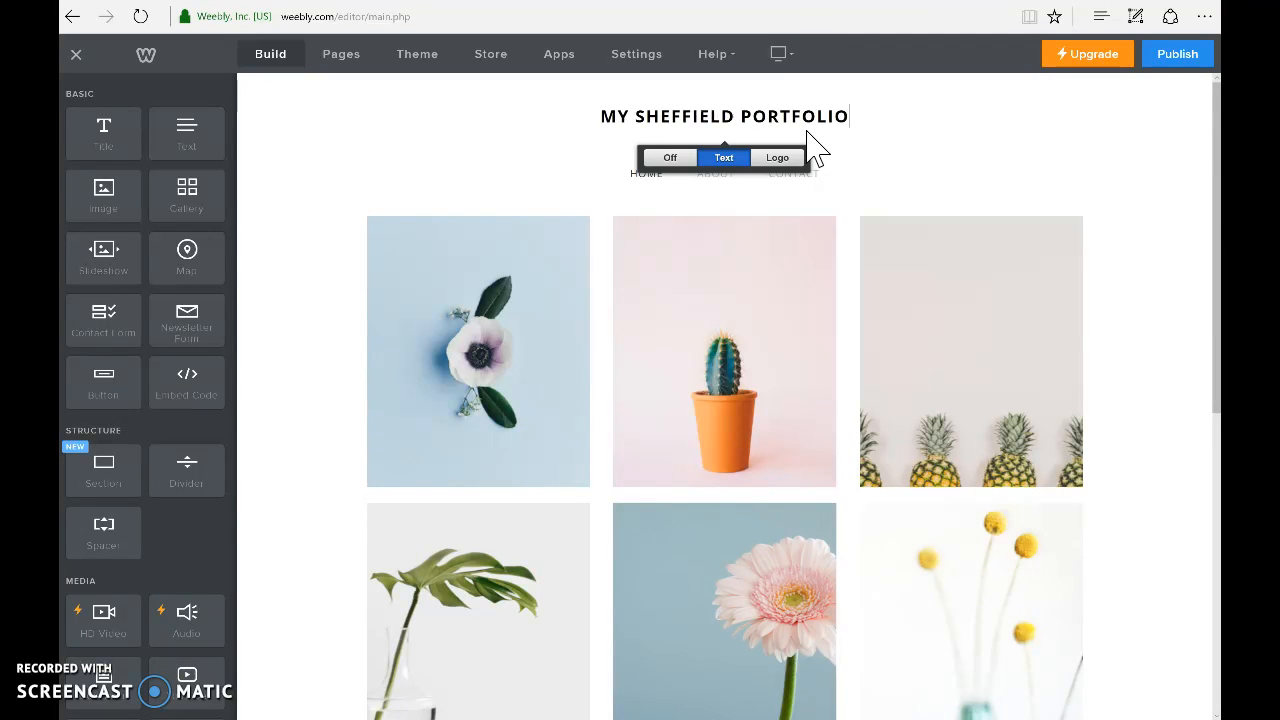
pyautogui.click(983, 140)
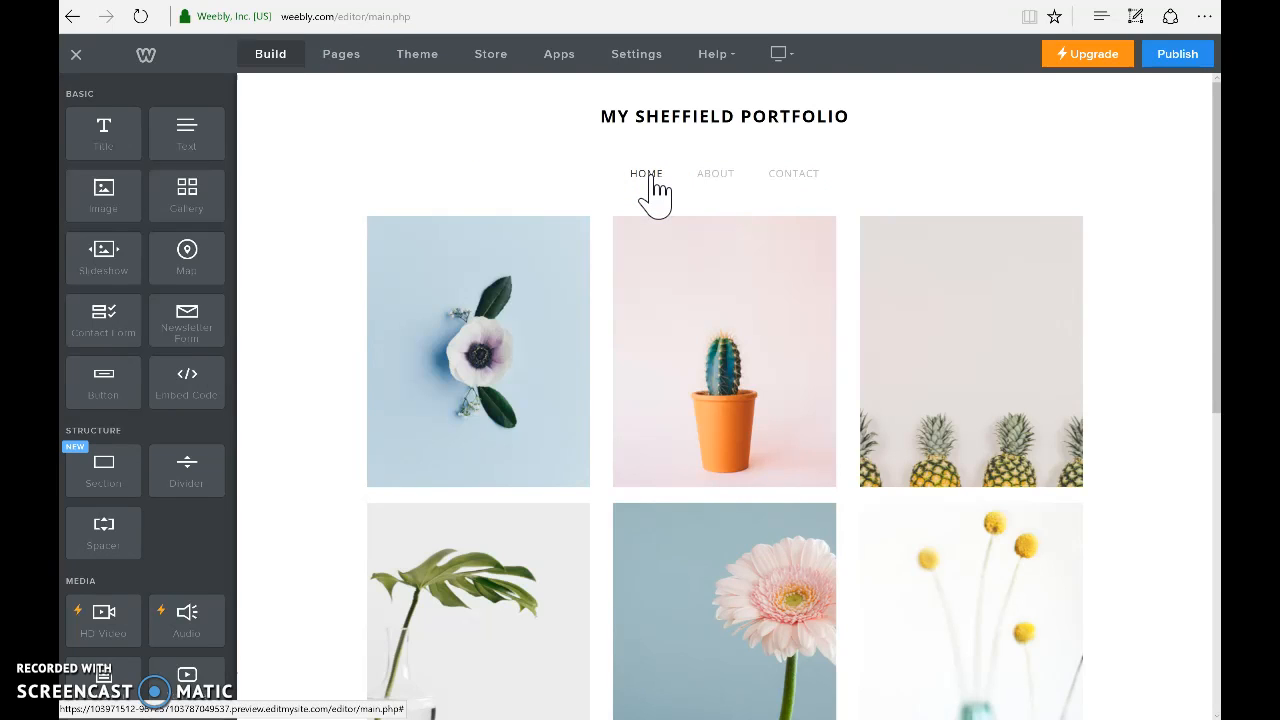
# Rename the Home page to About Me in the site's page settings and return to the page list.
pyautogui.click(373, 104)
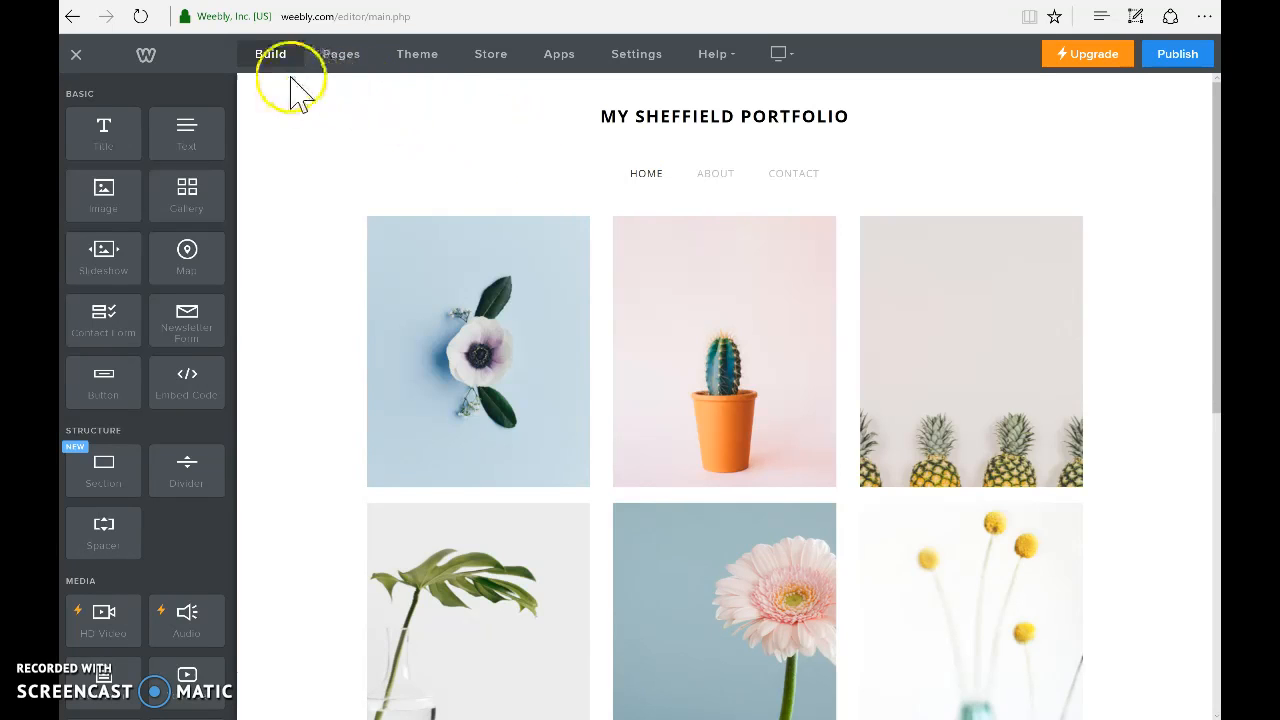
pyautogui.click(341, 60)
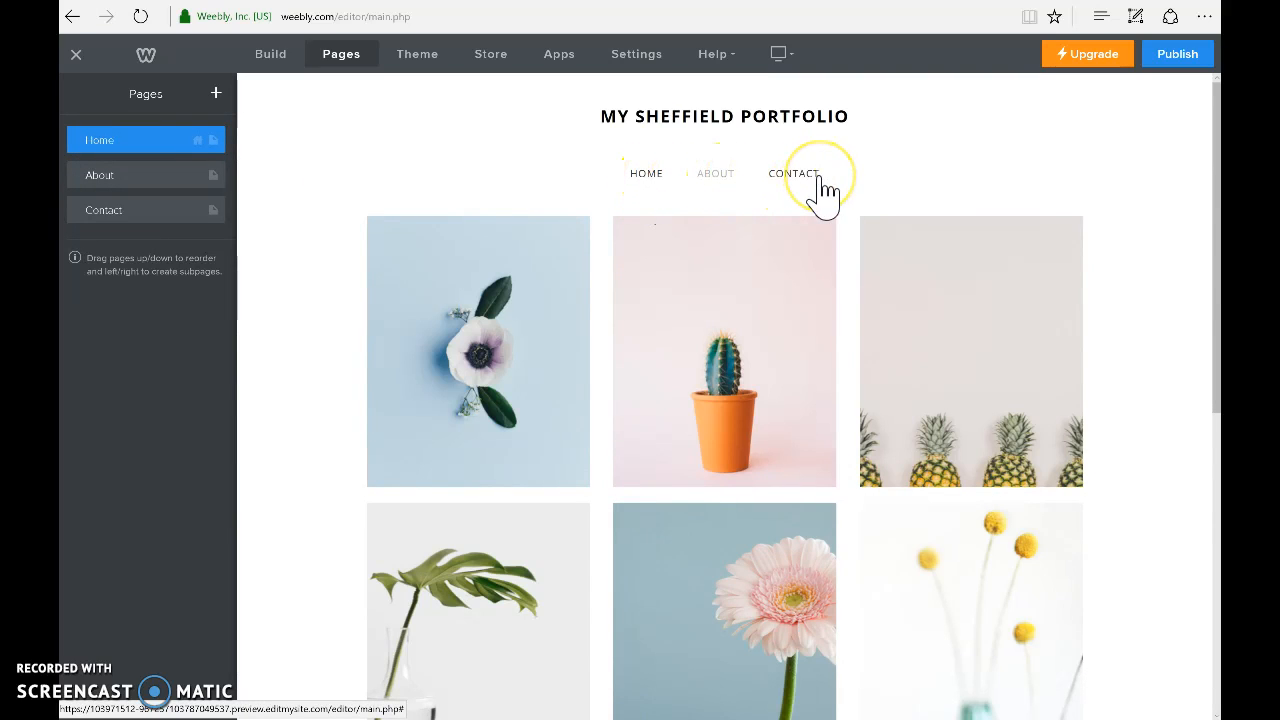
pyautogui.moveTo(140, 148); pyautogui.dragTo(77, 170)
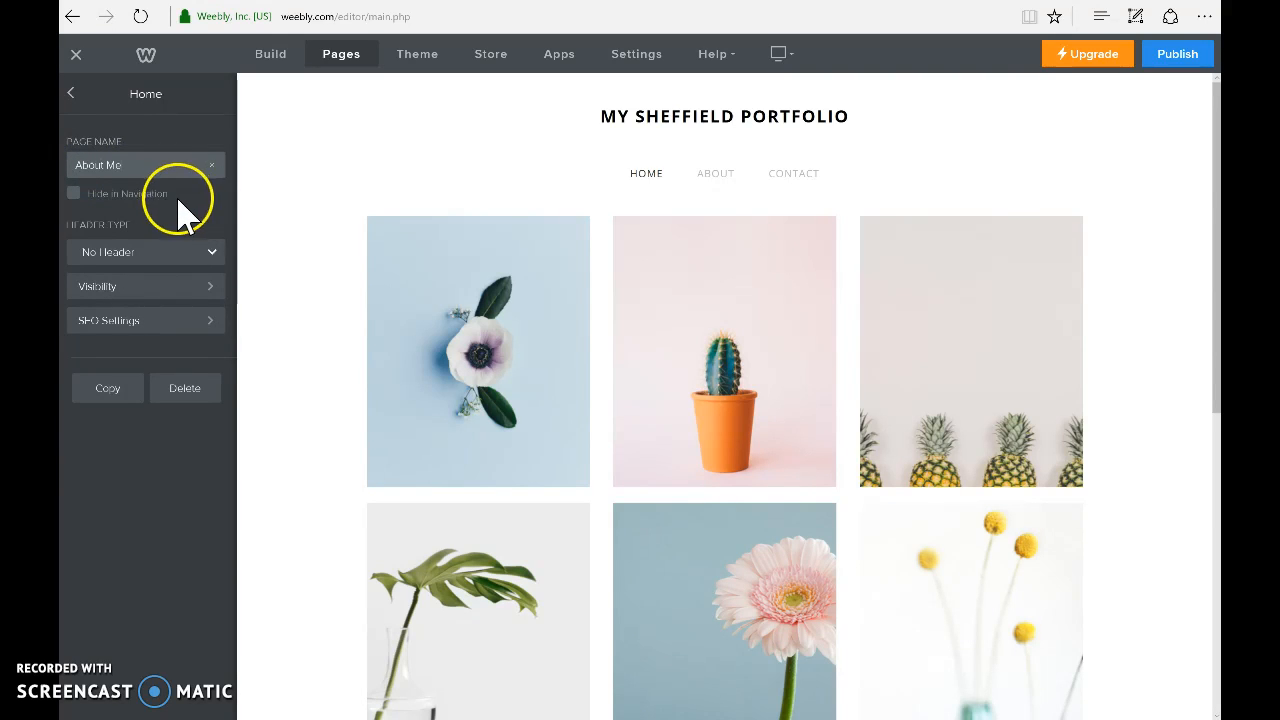
pyautogui.click(130, 462)
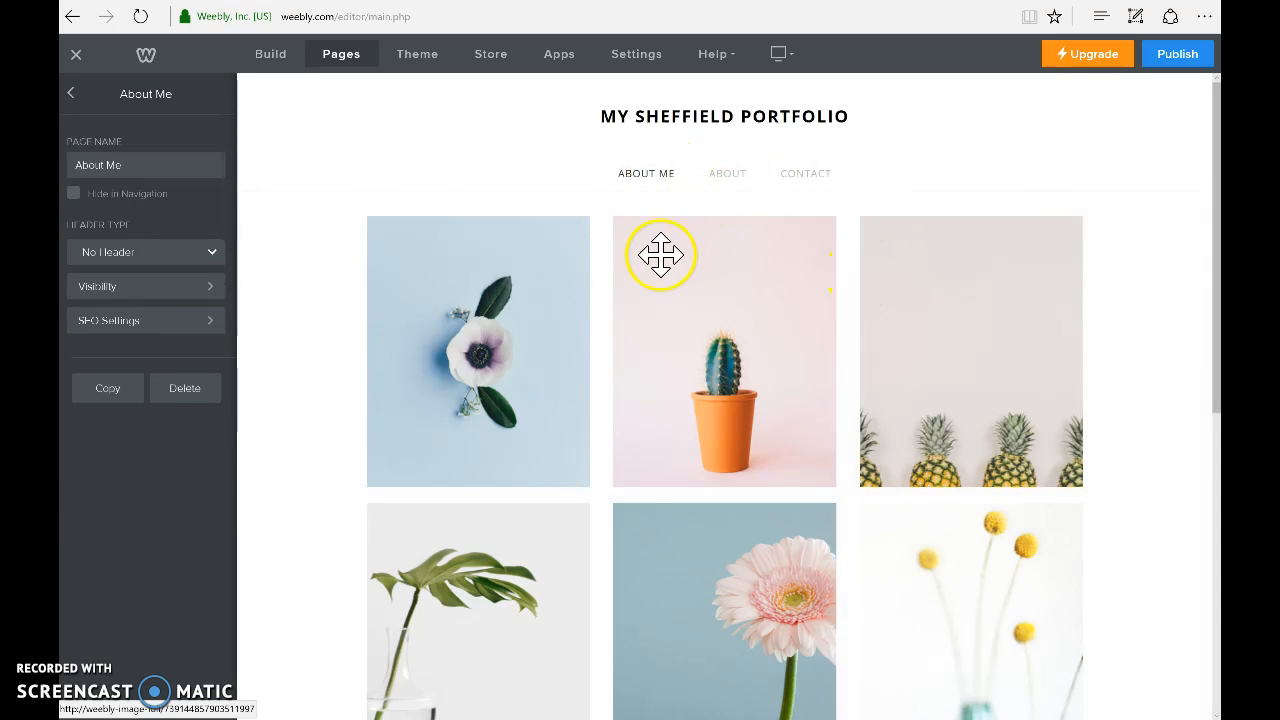
pyautogui.click(72, 94)
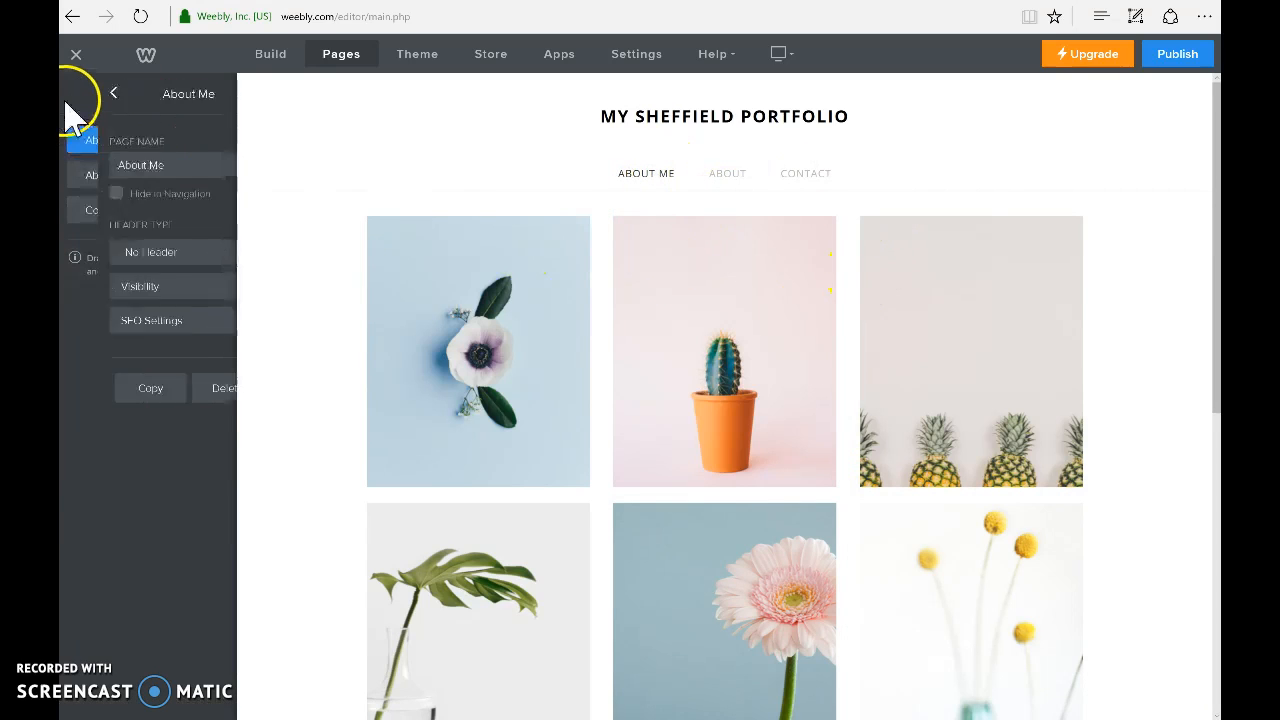
# Rename the existing About page to Portfolio, and delete that page from the site.
pyautogui.moveTo(109, 177); pyautogui.dragTo(122, 195)
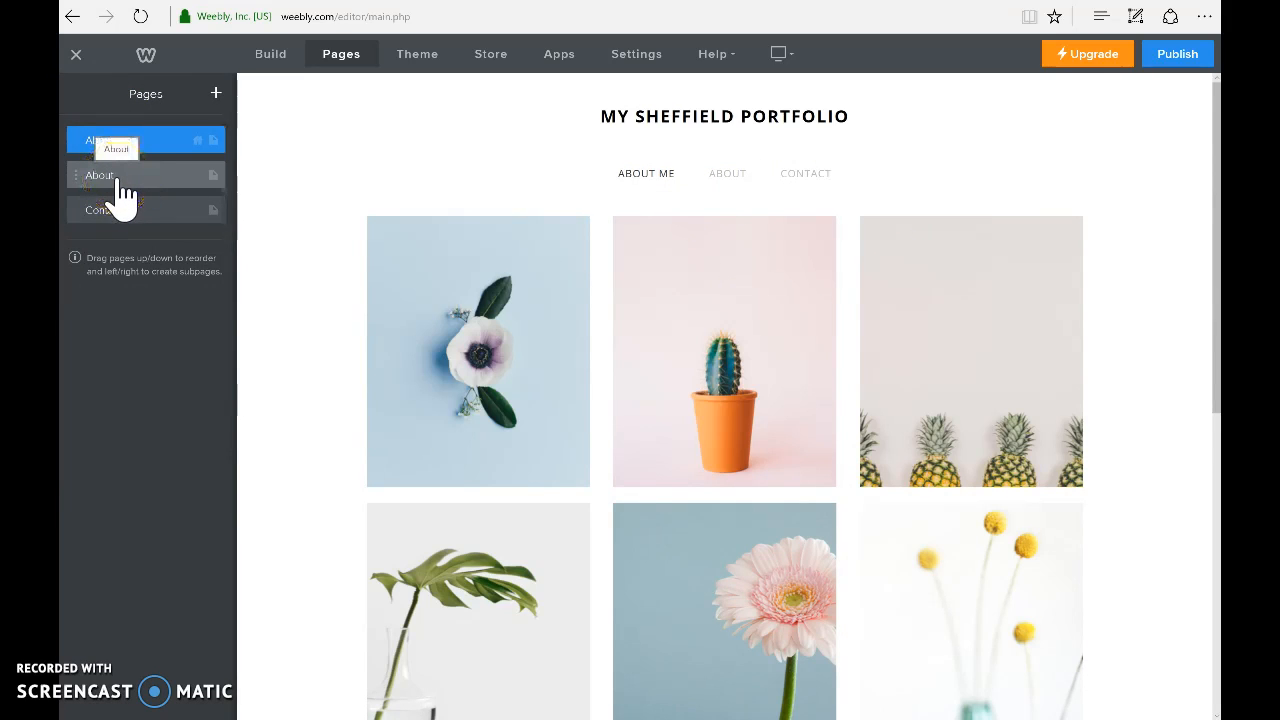
pyautogui.moveTo(122, 195); pyautogui.dragTo(129, 194)
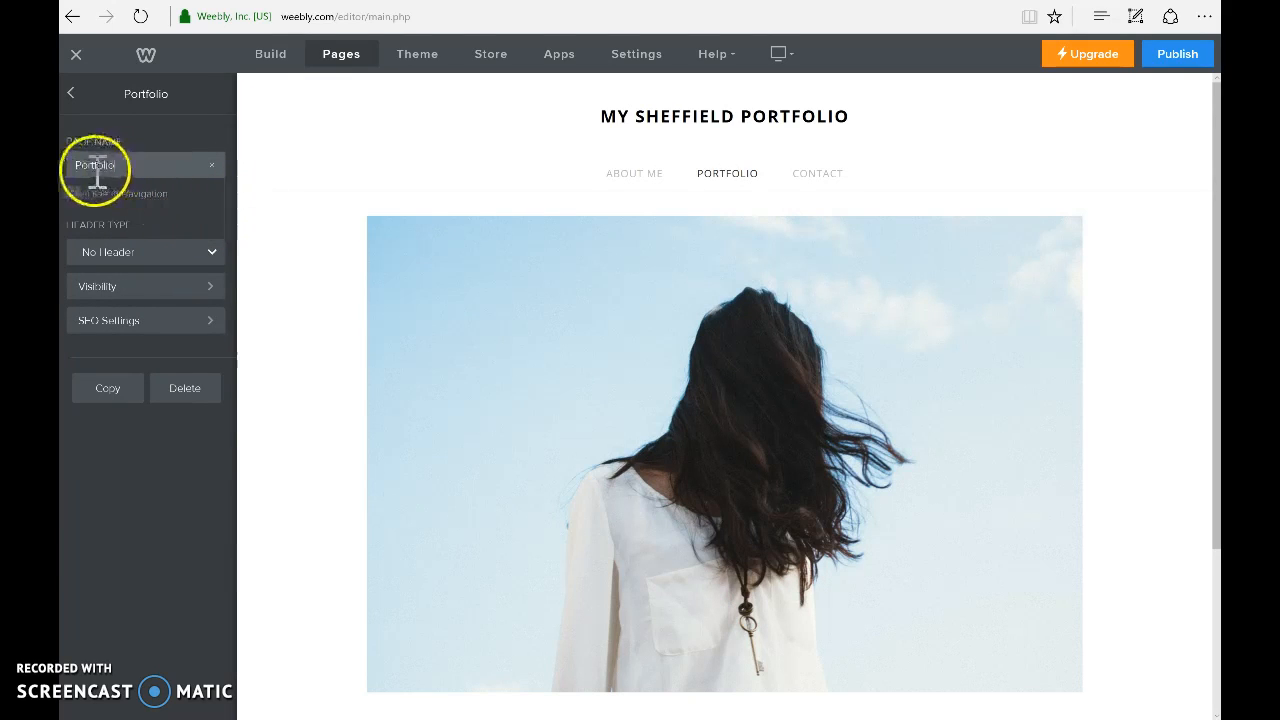
pyautogui.click(182, 392)
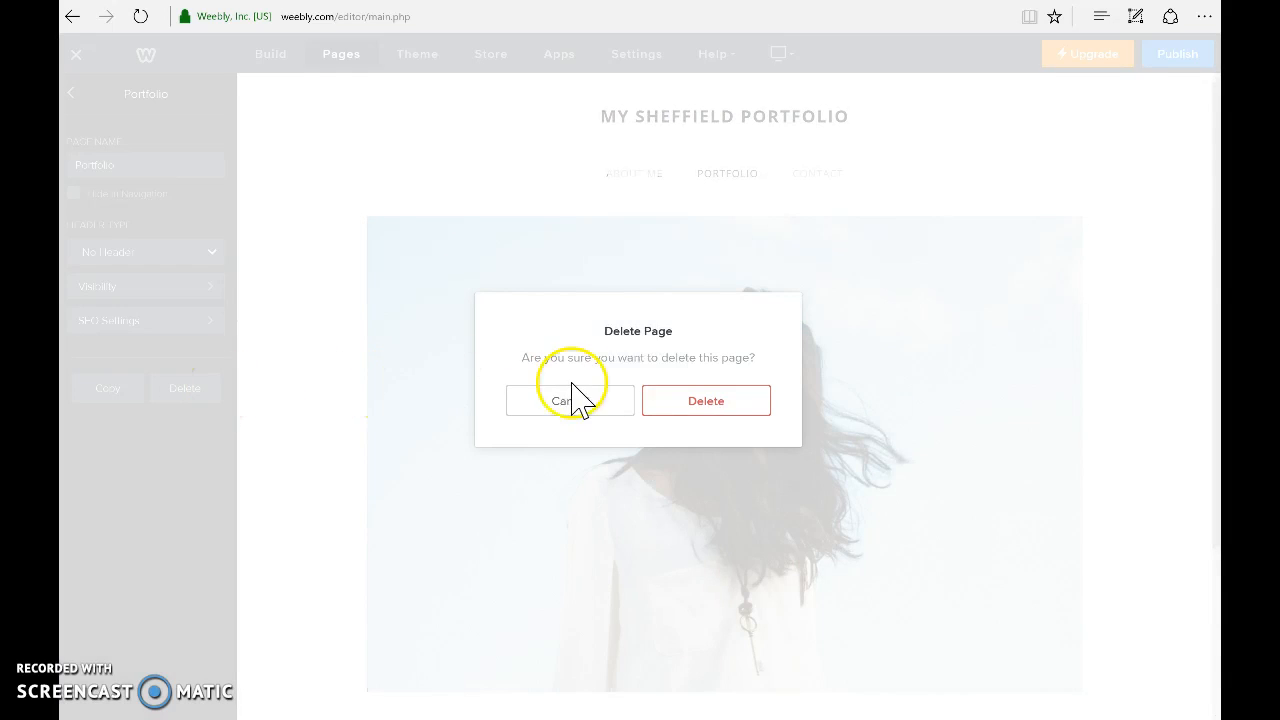
pyautogui.click(664, 405)
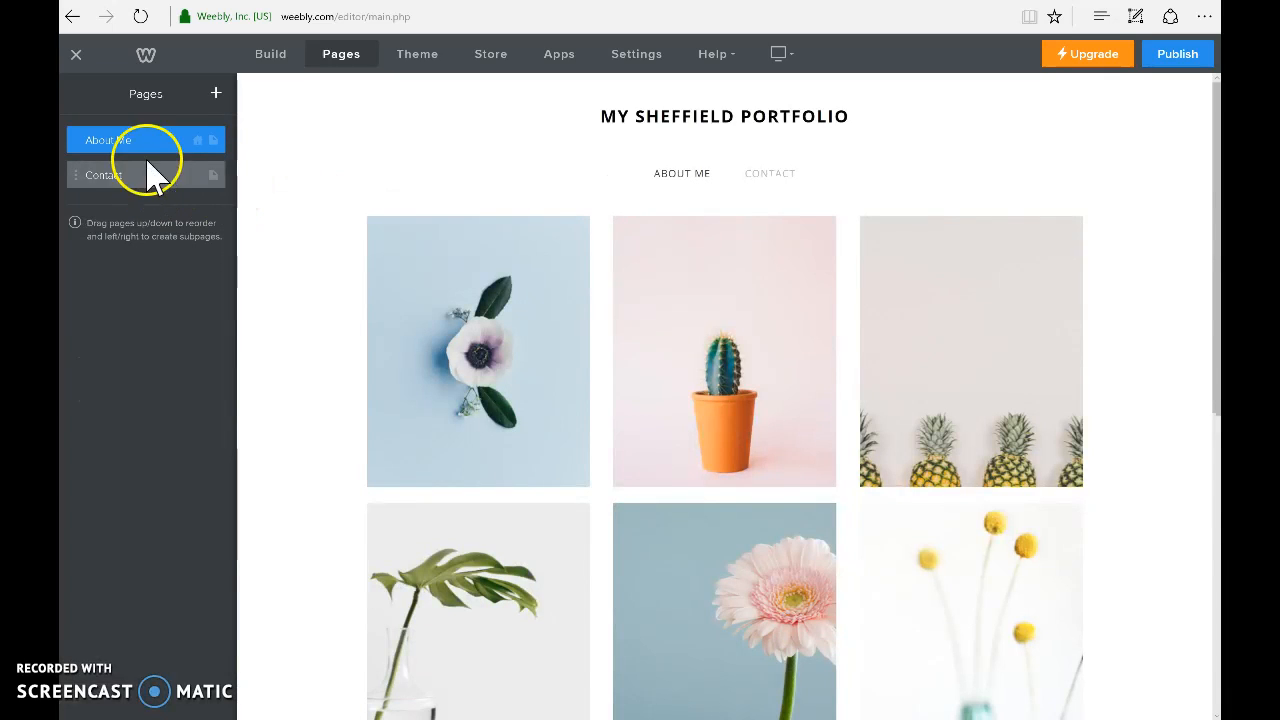
# Delete the Contact page from the site.
pyautogui.moveTo(143, 190)
pyautogui.mouseDown()
pyautogui.moveTo(130, 193)
pyautogui.moveTo(134, 178)
pyautogui.mouseUp()
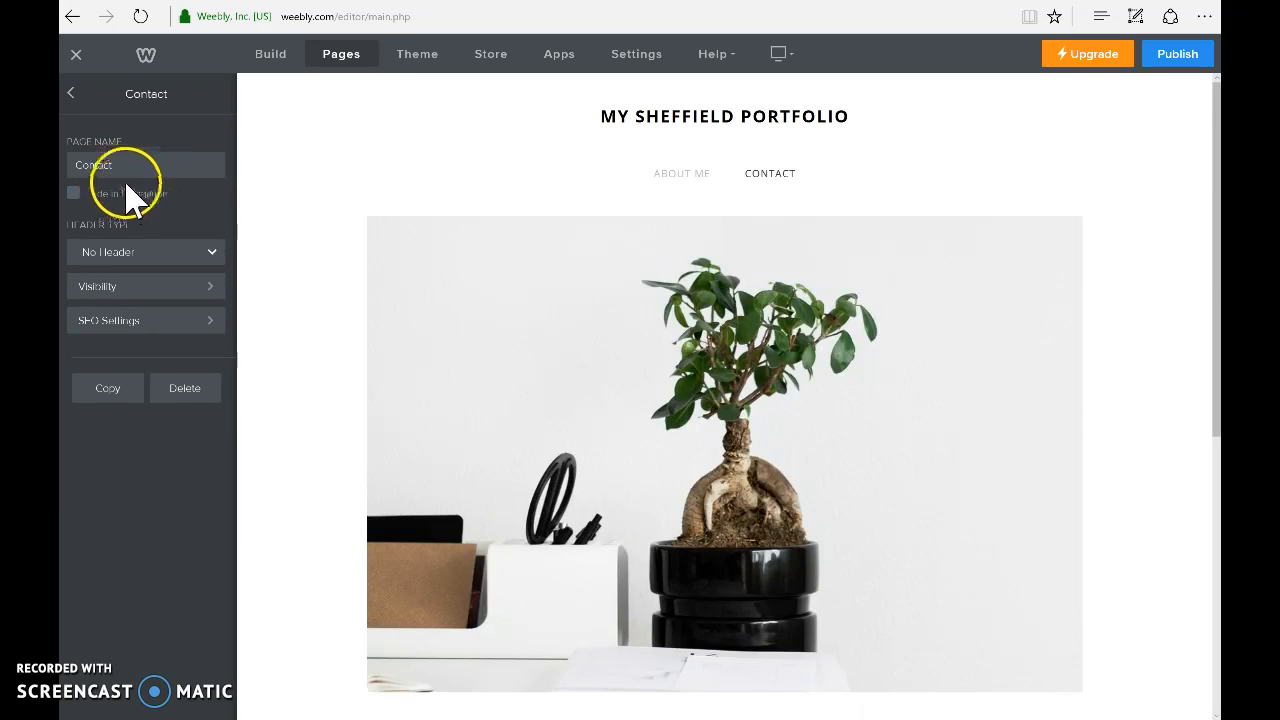
pyautogui.click(180, 389)
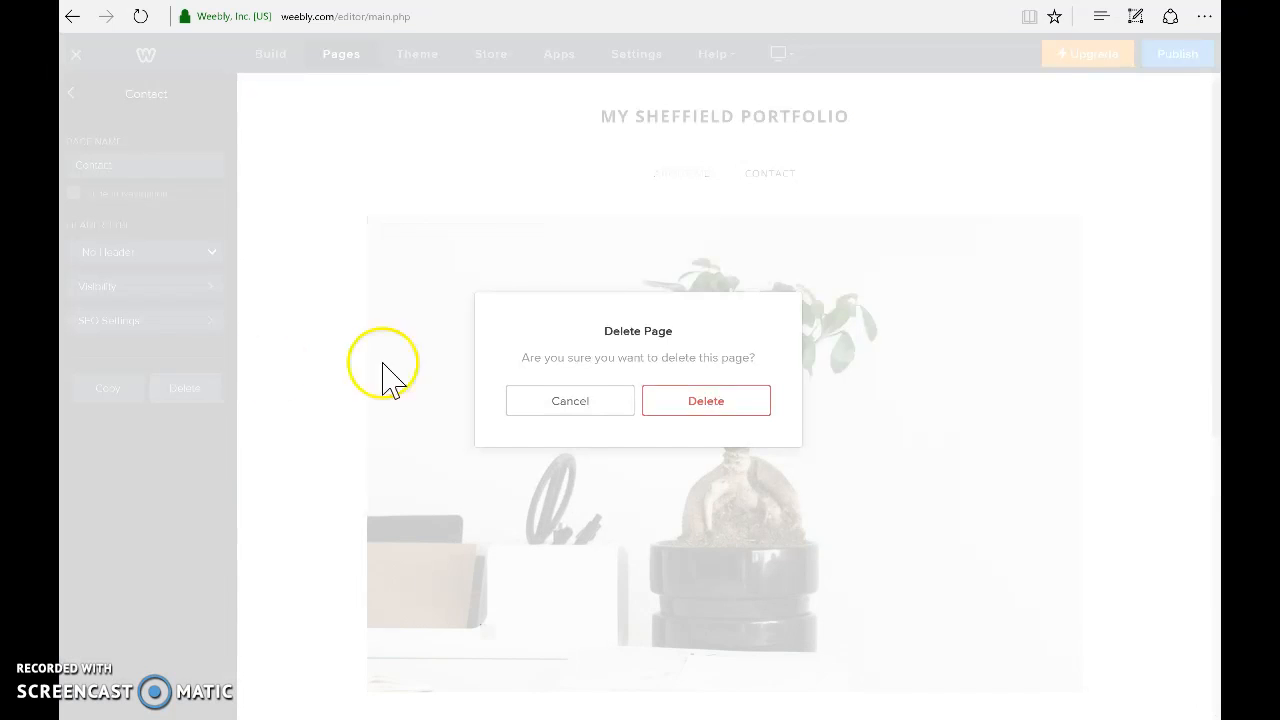
pyautogui.click(706, 401)
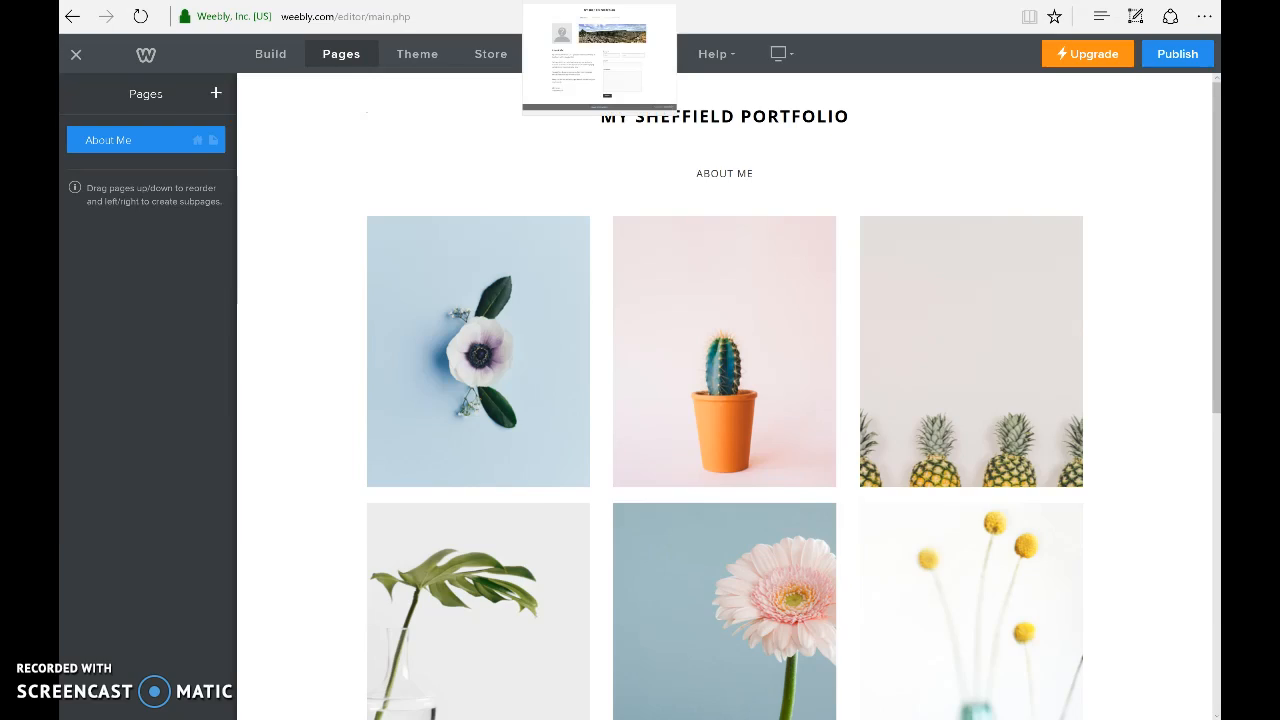
# Switch to the example My Shef GIS Portfolio site and review the subpages under Portfolio and Weekly Workbook.
pyautogui.click(600, 1)
pyautogui.moveTo(663, 204)
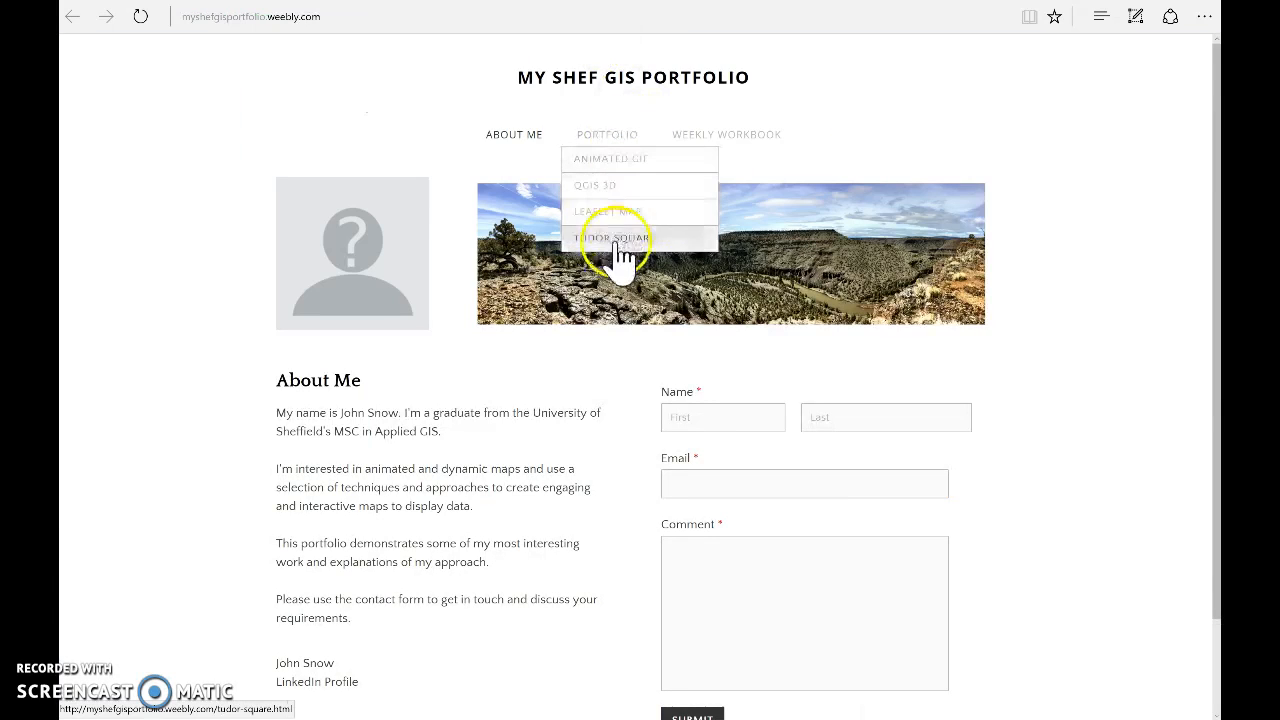
pyautogui.moveTo(720, 140)
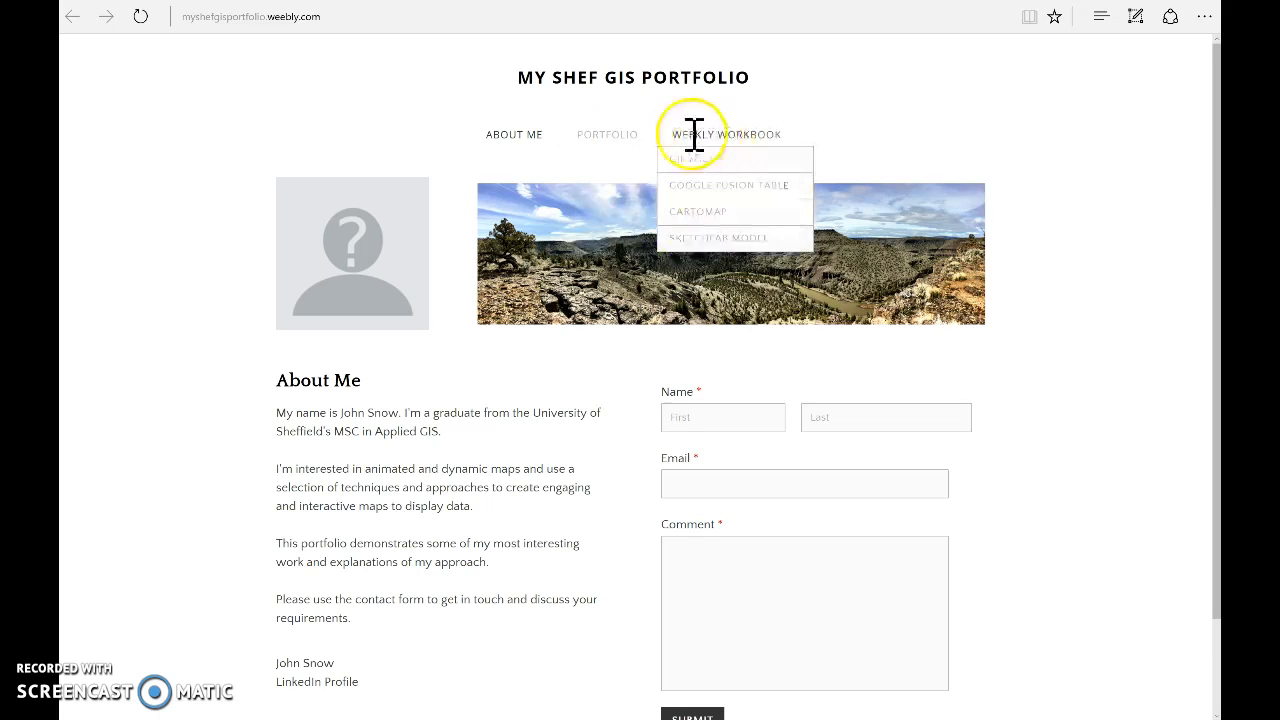
pyautogui.moveTo(620, 136)
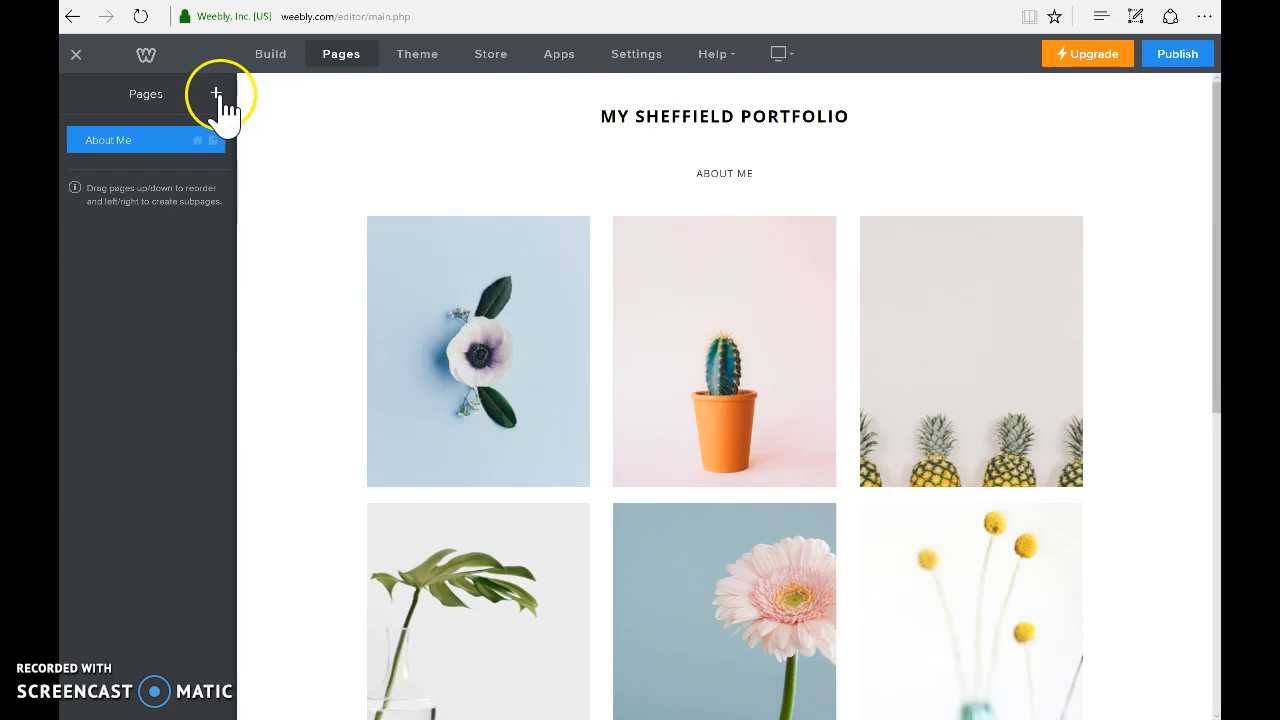
# Add a non-clickable menu to the site navigation and name it Portfolio.
pyautogui.click(216, 95)
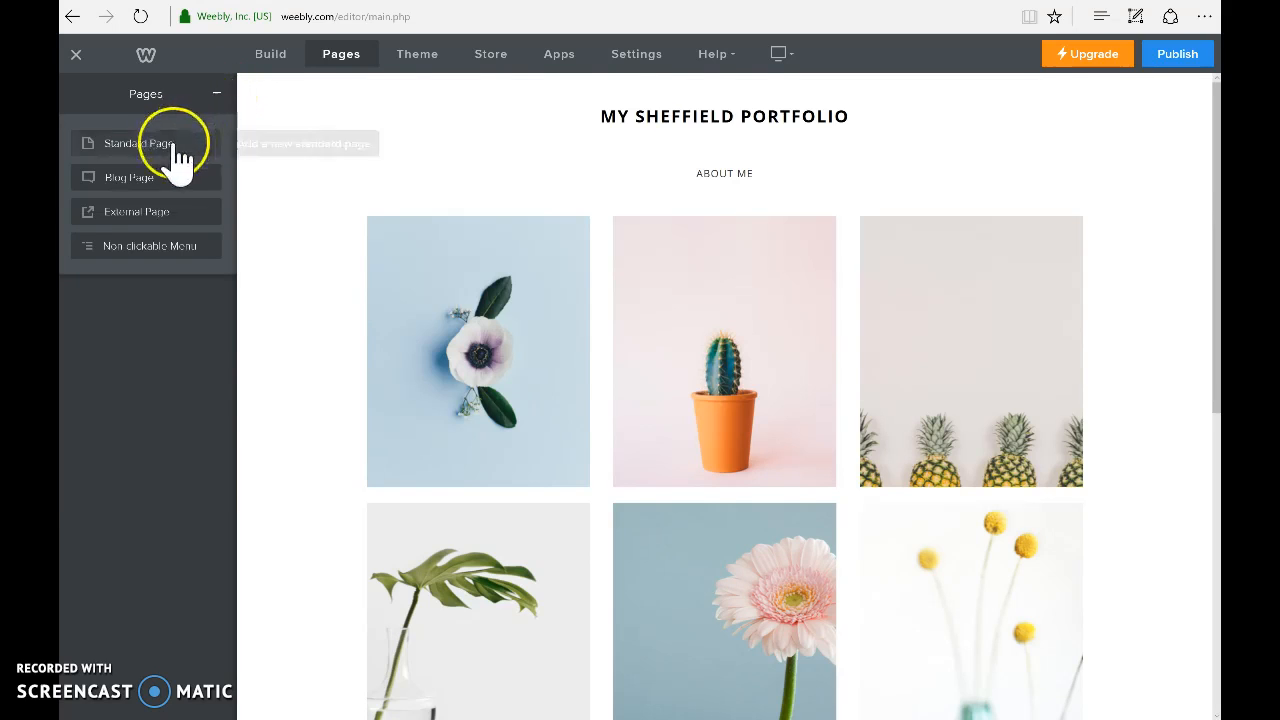
pyautogui.click(155, 255)
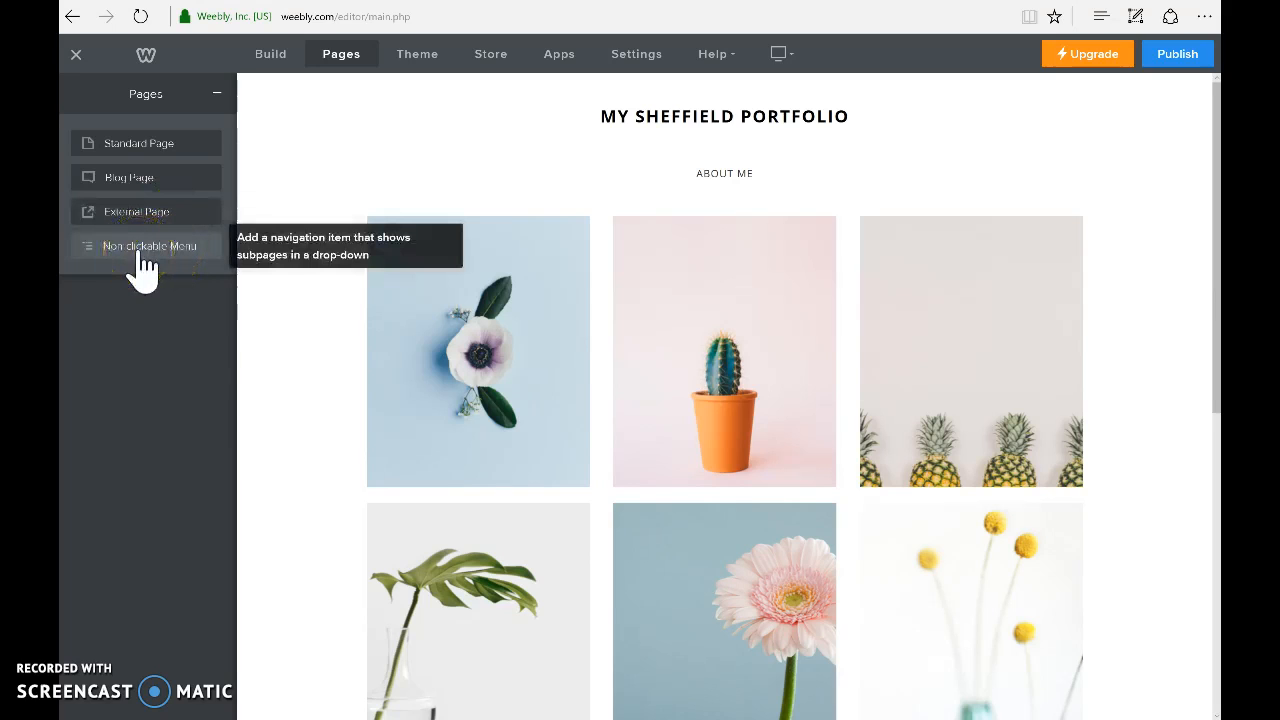
pyautogui.click(136, 268)
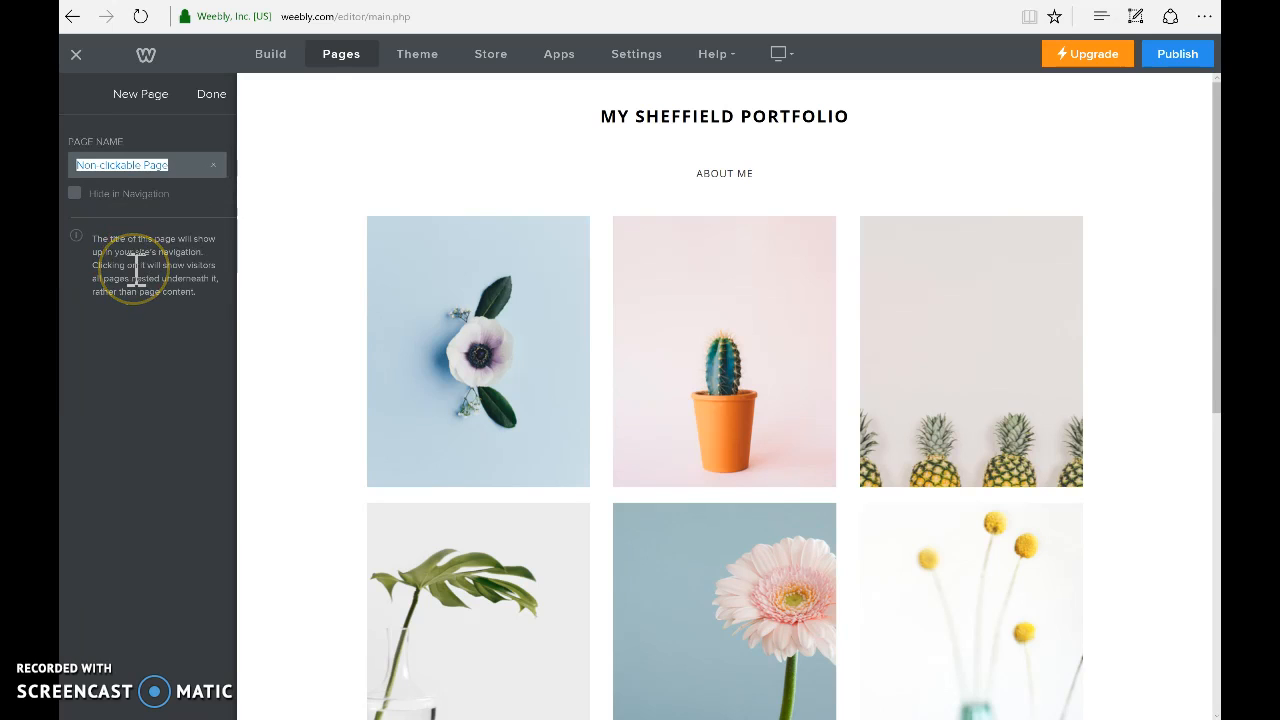
pyautogui.write('Pol')
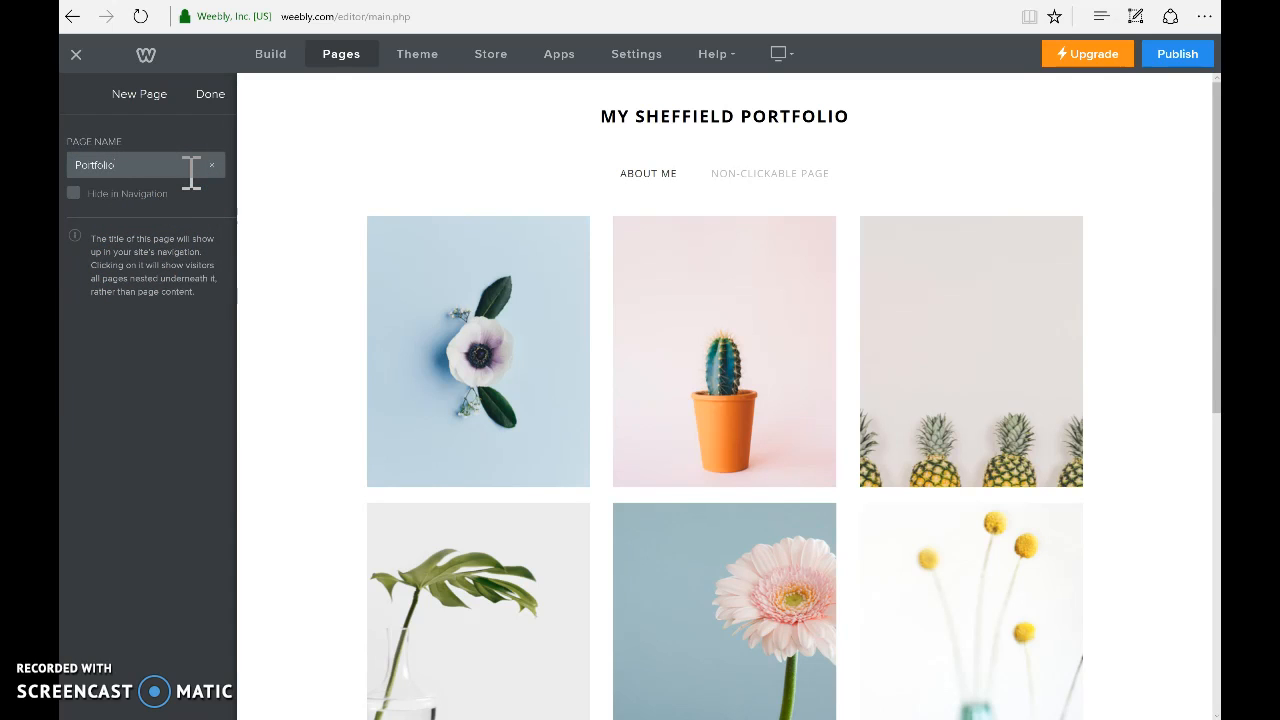
pyautogui.click(142, 405)
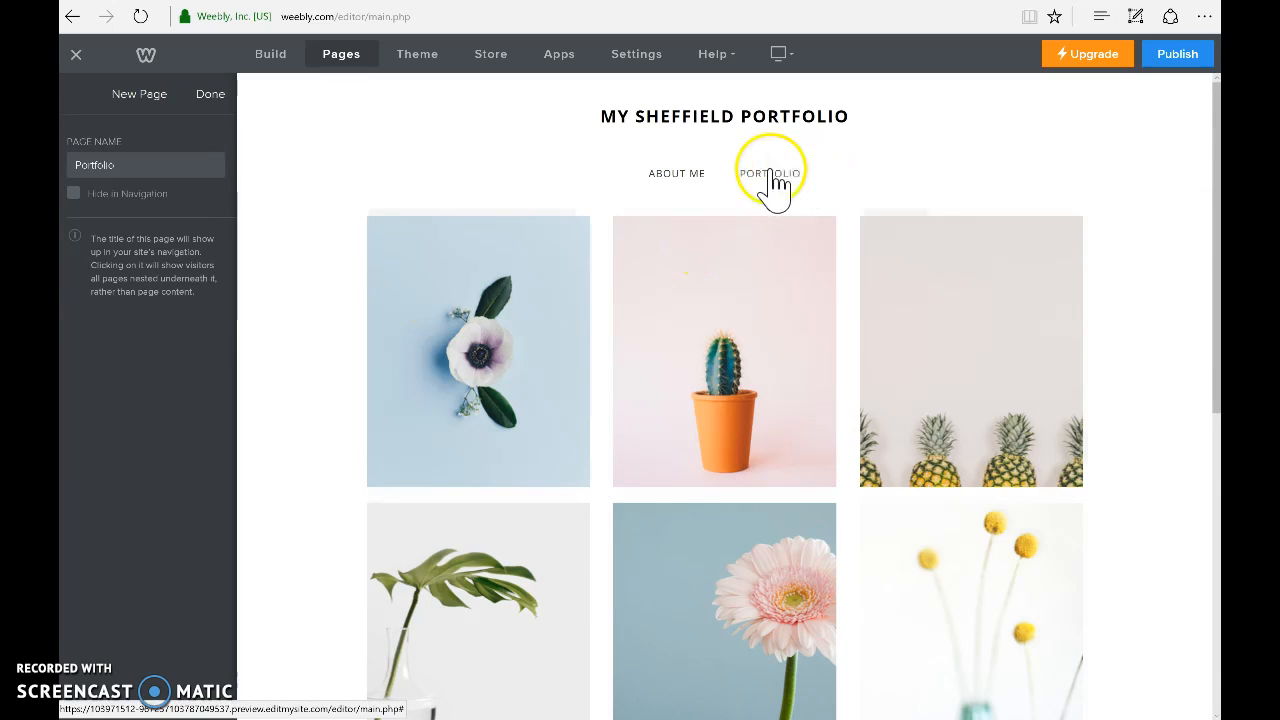
# Add a second non-clickable menu to the site navigation and name it Weekly Workbook.
pyautogui.click(211, 95)
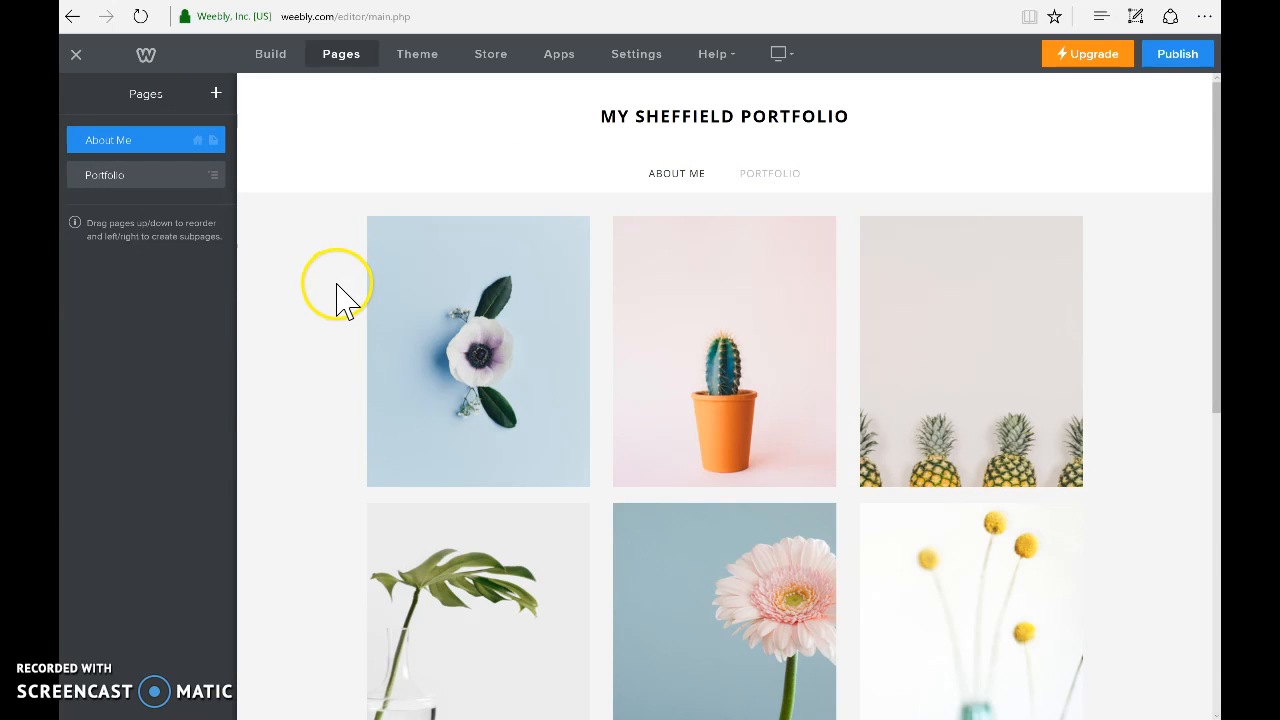
pyautogui.click(215, 94)
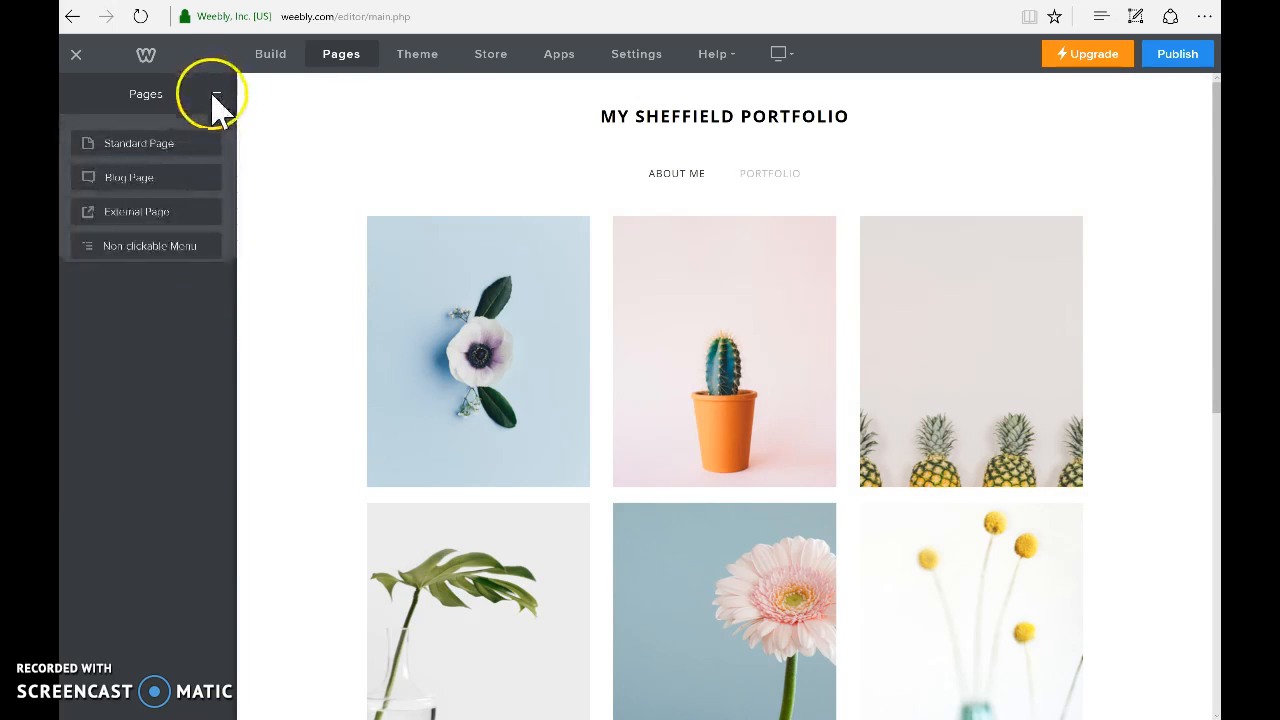
pyautogui.click(143, 248)
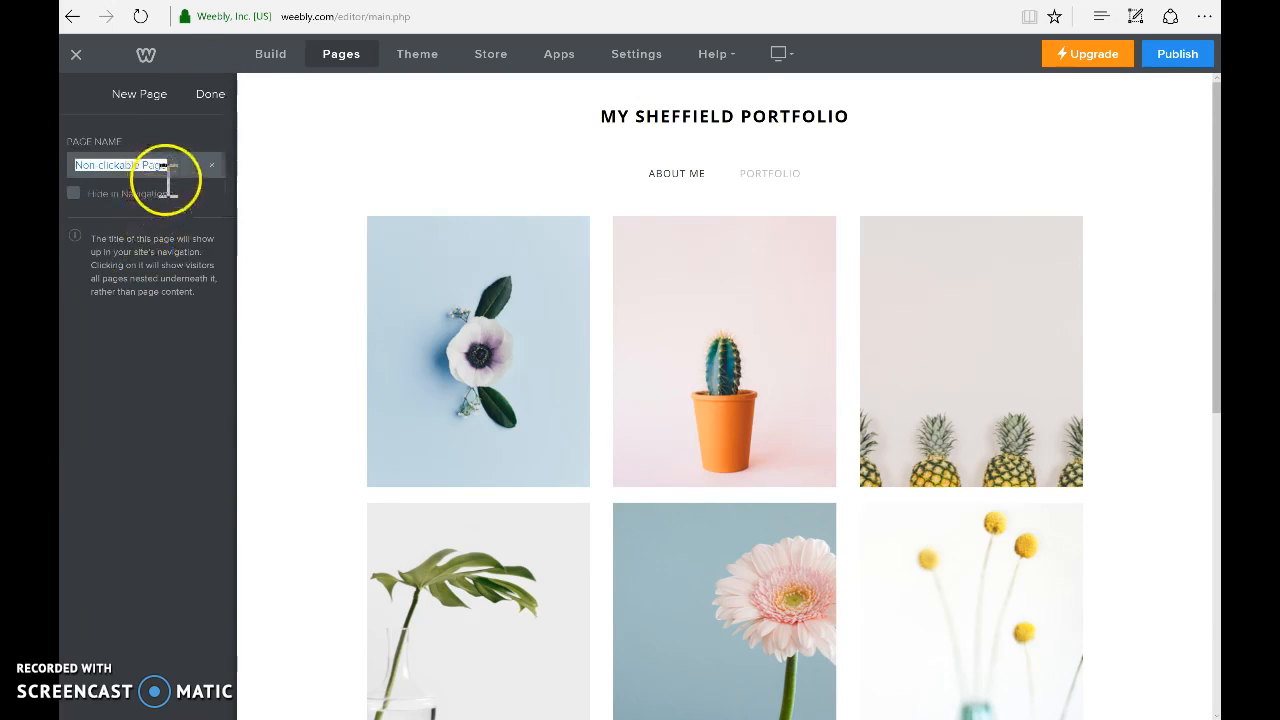
pyautogui.write('Weekly Workbook')
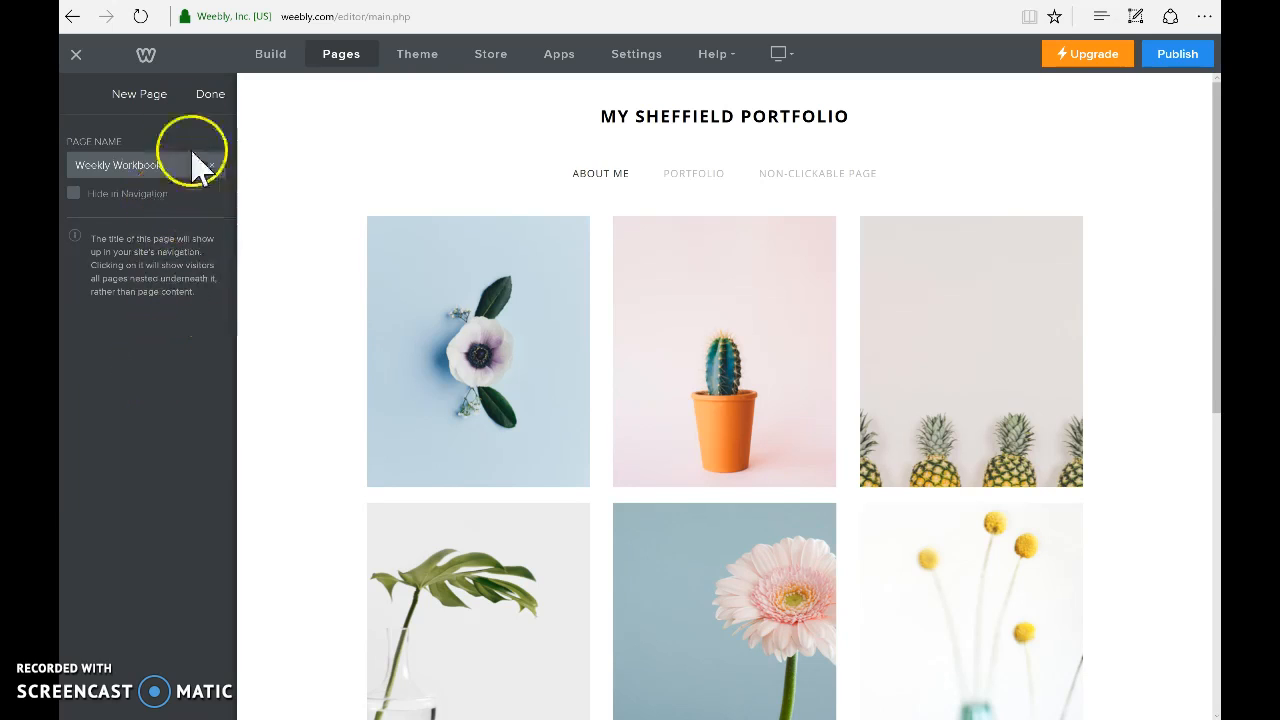
pyautogui.click(205, 95)
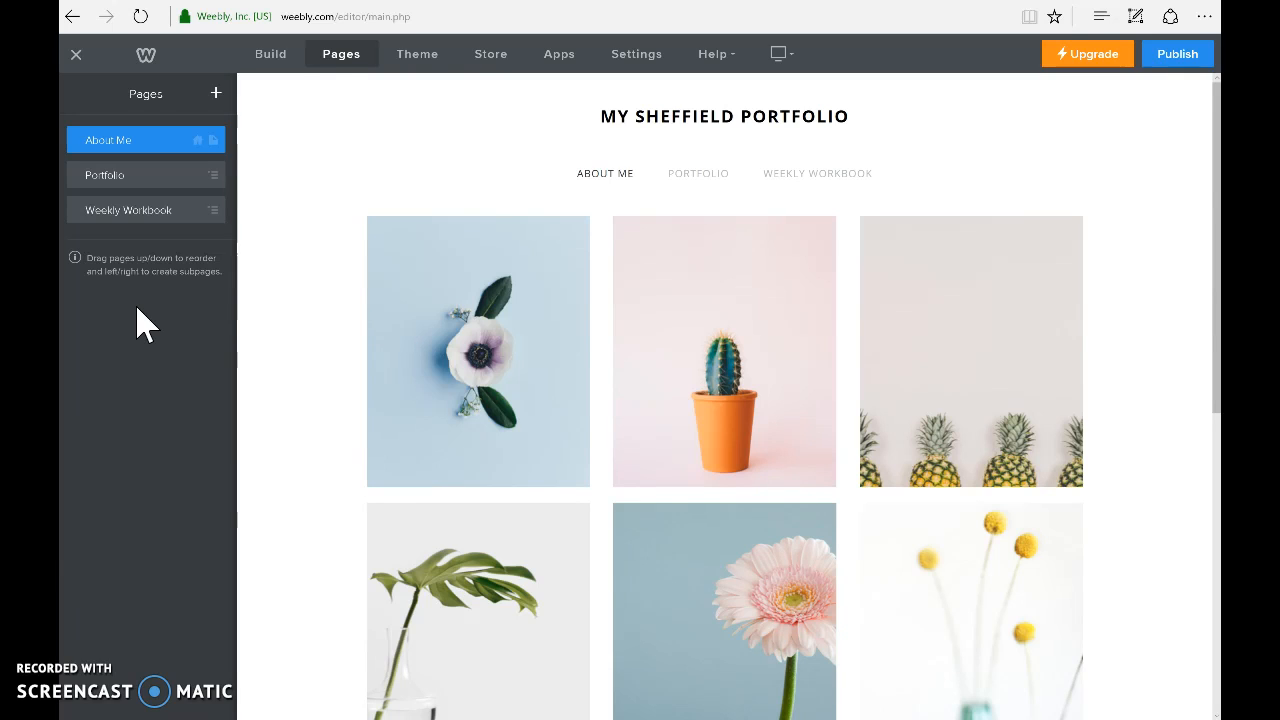
# Add a standard page to the site and name it Map 1.
pyautogui.click(216, 96)
pyautogui.click(160, 145)
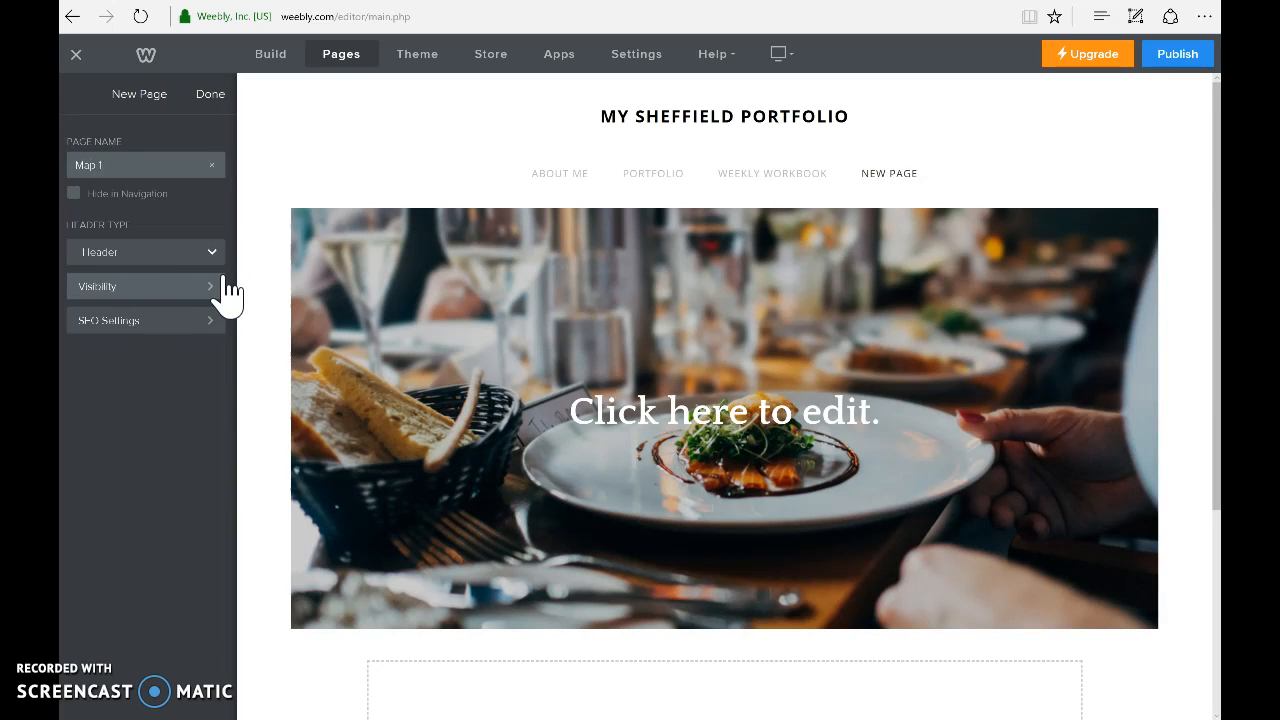
pyautogui.click(212, 93)
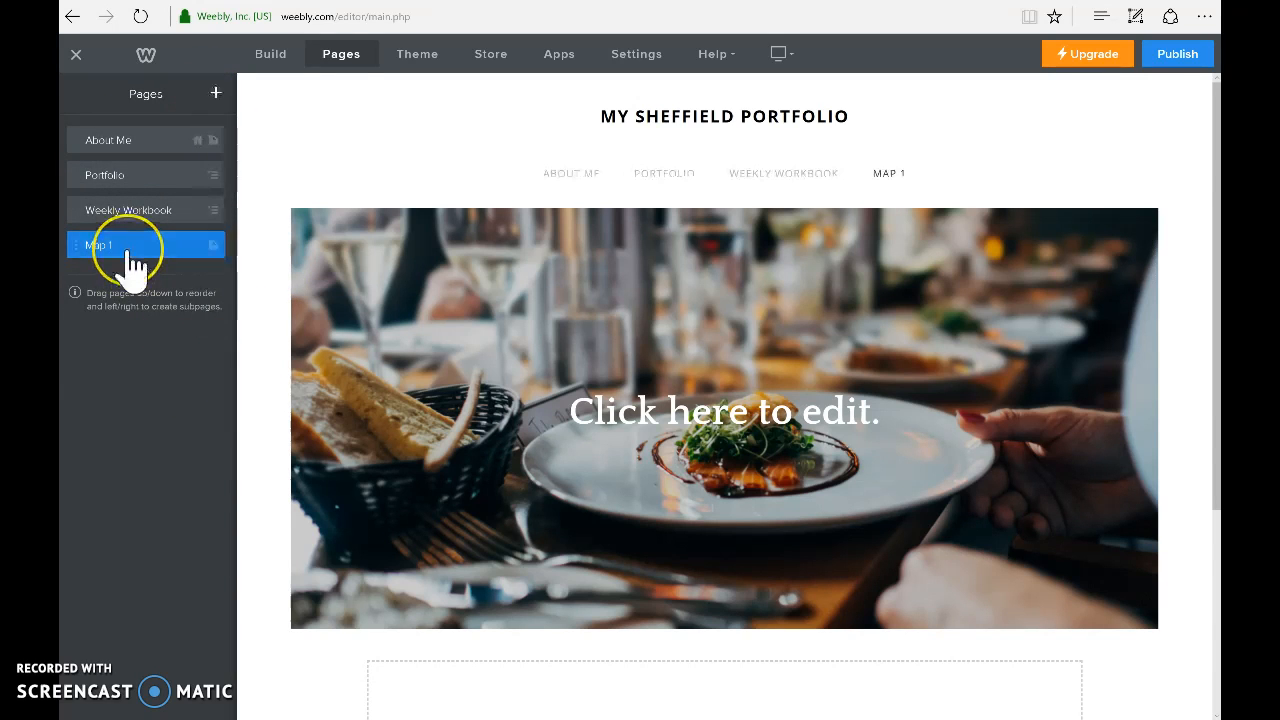
# Nest the Map 1 page under Portfolio as a subpage and check it in the site's Portfolio drop-down.
pyautogui.moveTo(133, 265); pyautogui.dragTo(133, 266)
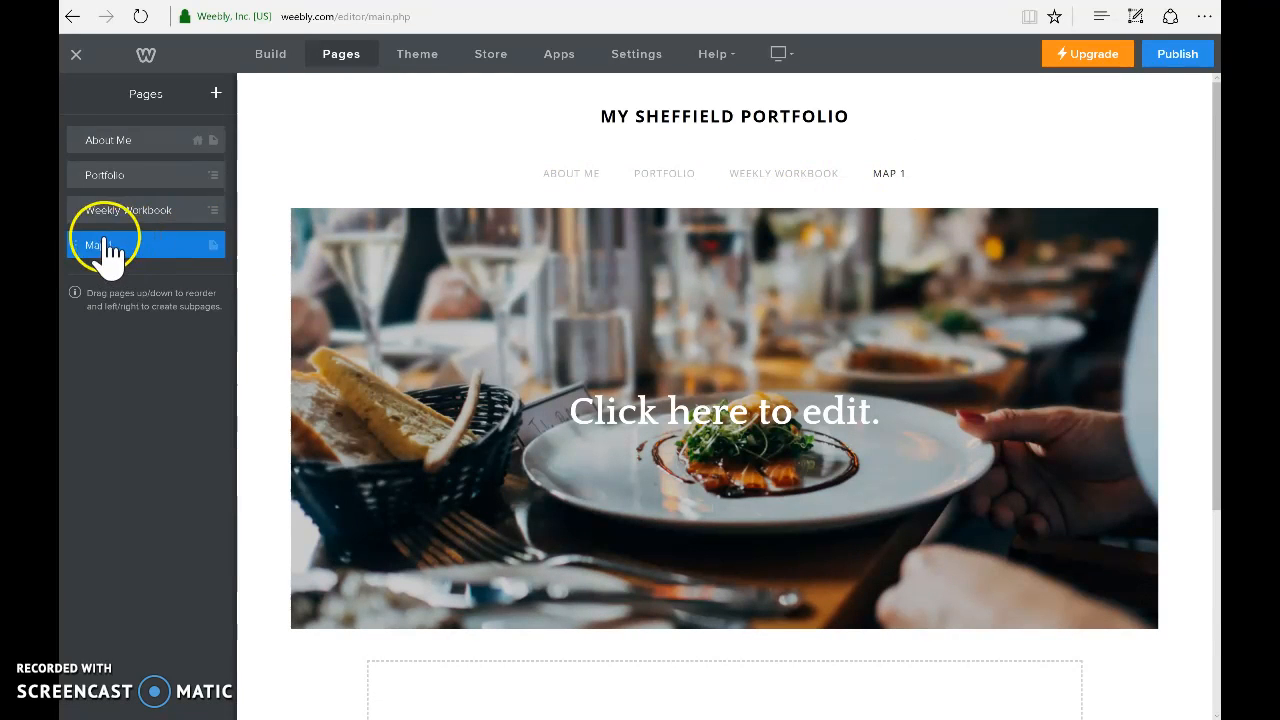
pyautogui.moveTo(108, 250); pyautogui.dragTo(82, 245)
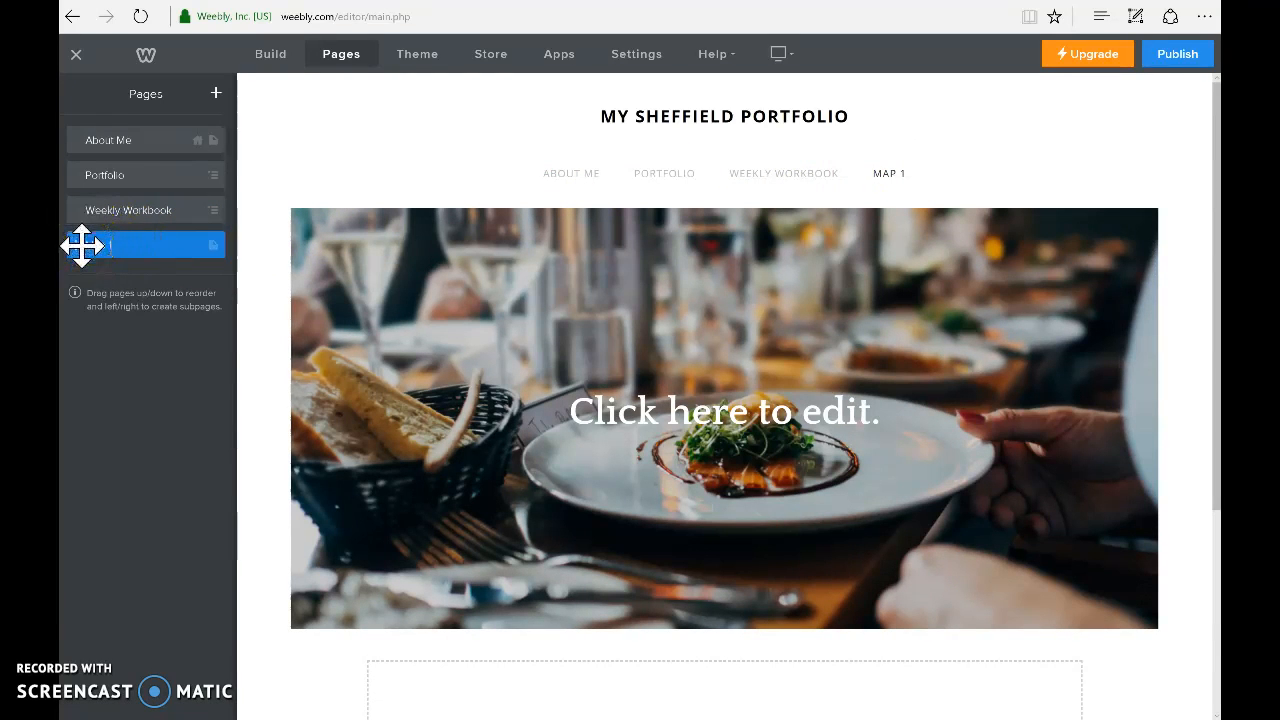
pyautogui.moveTo(82, 245); pyautogui.dragTo(118, 210)
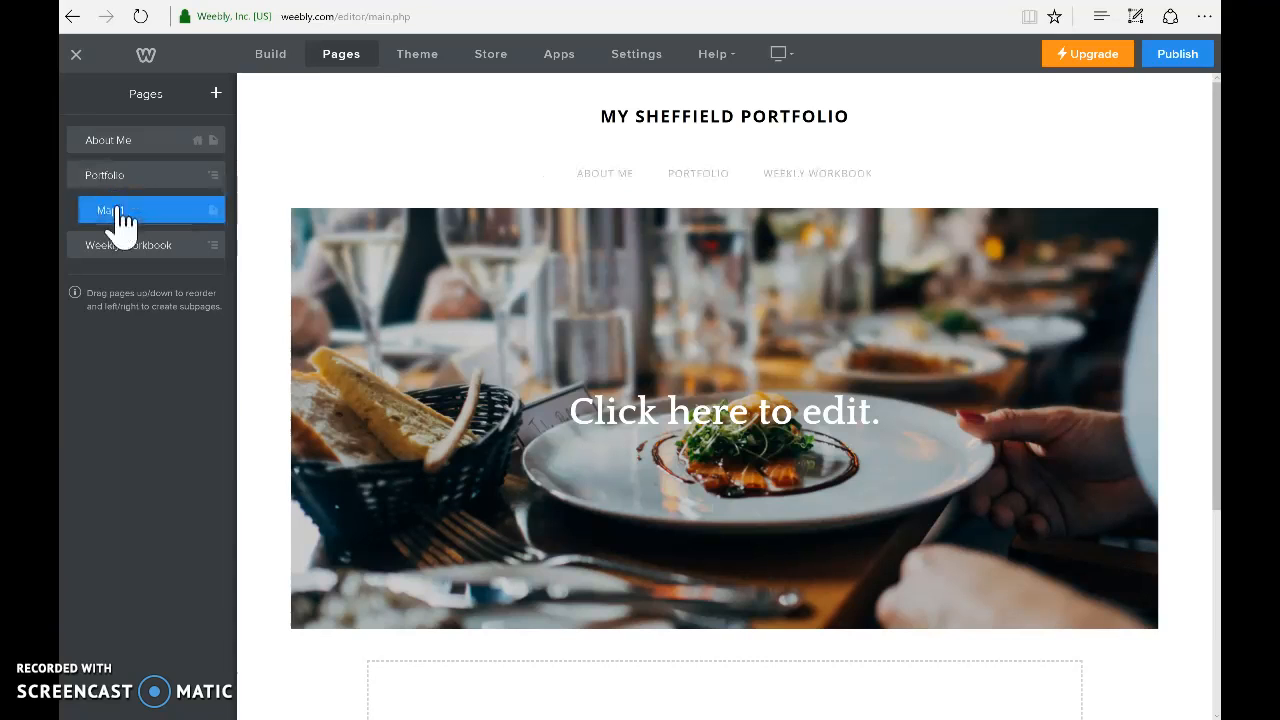
pyautogui.moveTo(118, 214)
pyautogui.mouseDown()
pyautogui.moveTo(108, 192)
pyautogui.moveTo(110, 225)
pyautogui.mouseUp()
pyautogui.moveTo(686, 190)
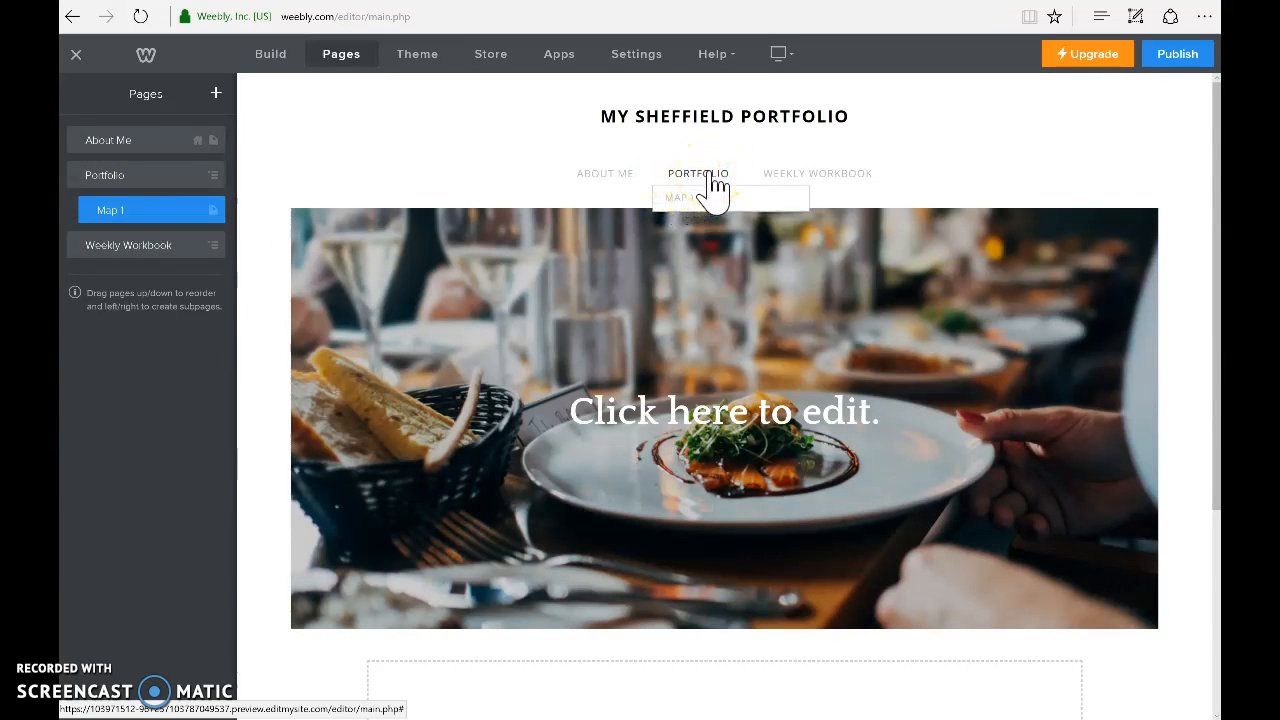
pyautogui.click(684, 202)
pyautogui.click(857, 240)
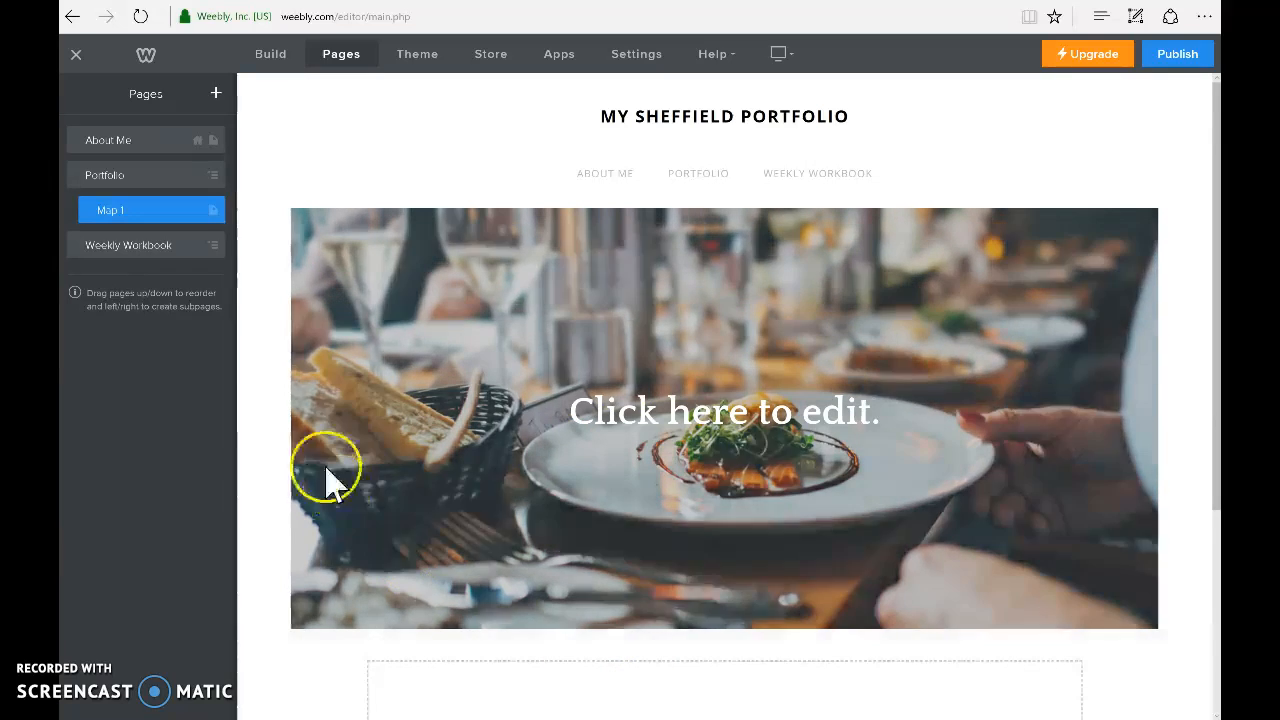
# Review the map subpages under Portfolio in the page list and in the site's drop-down navigation.
pyautogui.moveTo(115, 218)
pyautogui.mouseDown()
pyautogui.moveTo(100, 305)
pyautogui.moveTo(118, 198)
pyautogui.mouseUp()
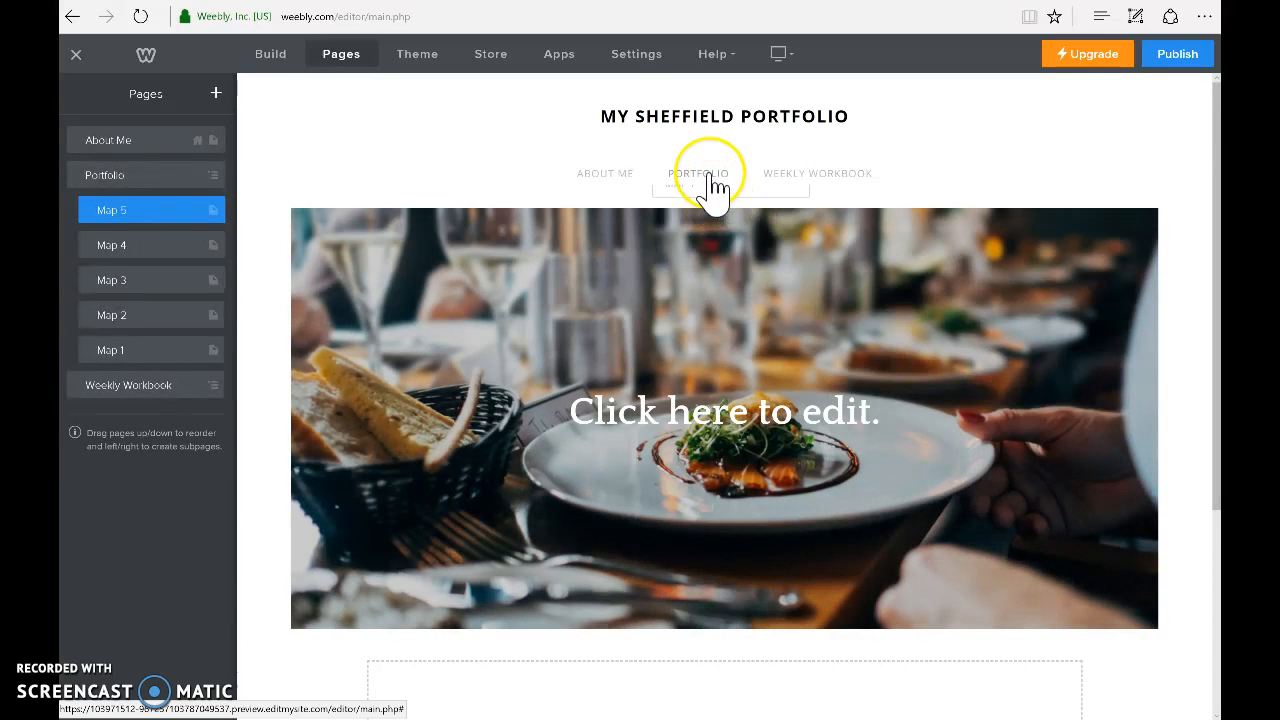
pyautogui.moveTo(710, 176)
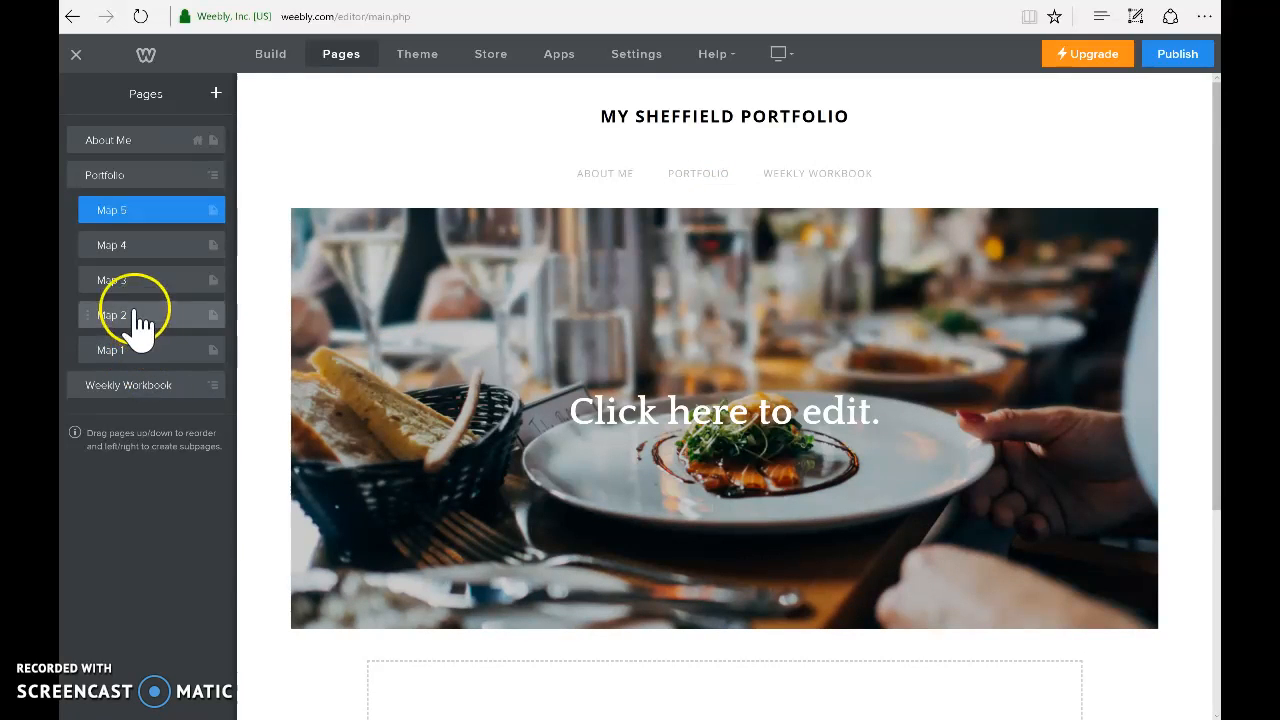
pyautogui.moveTo(143, 255); pyautogui.dragTo(131, 224)
pyautogui.moveTo(149, 400); pyautogui.dragTo(157, 400)
# Add a standard page named Week 1 and nest it under Weekly Workbook as a subpage.
pyautogui.click(215, 92)
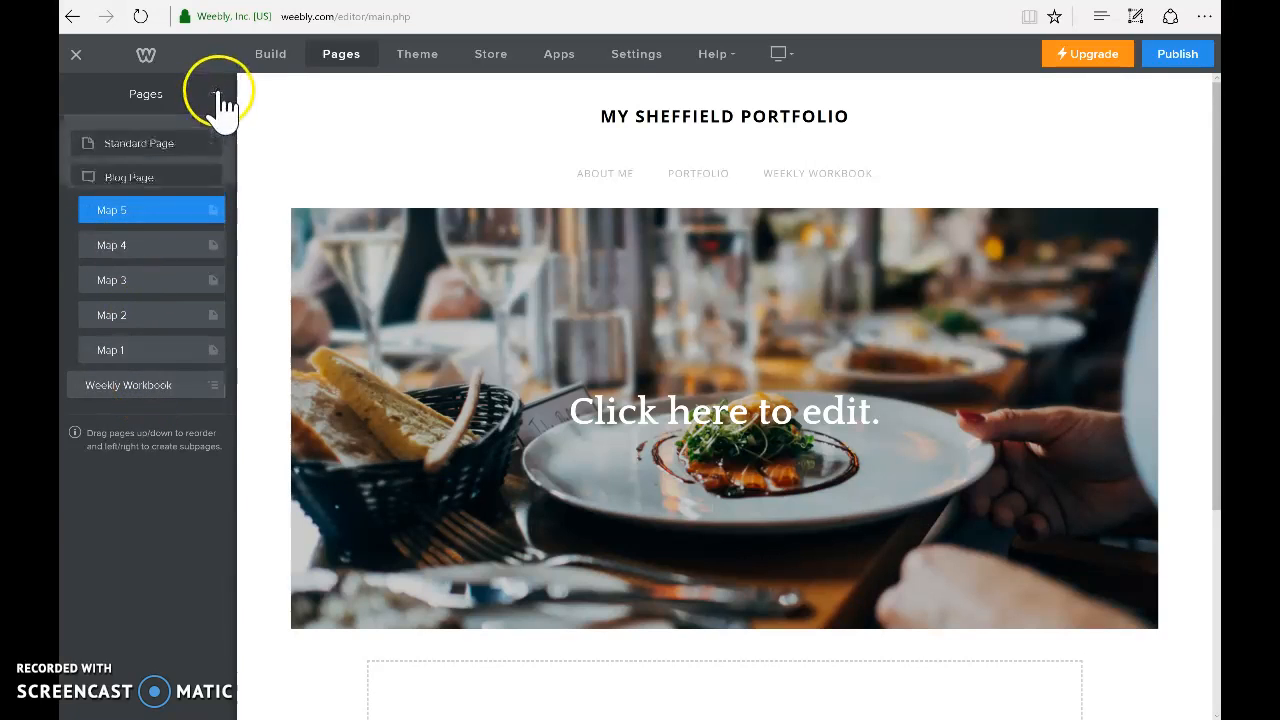
pyautogui.click(172, 160)
pyautogui.write('Week 1')
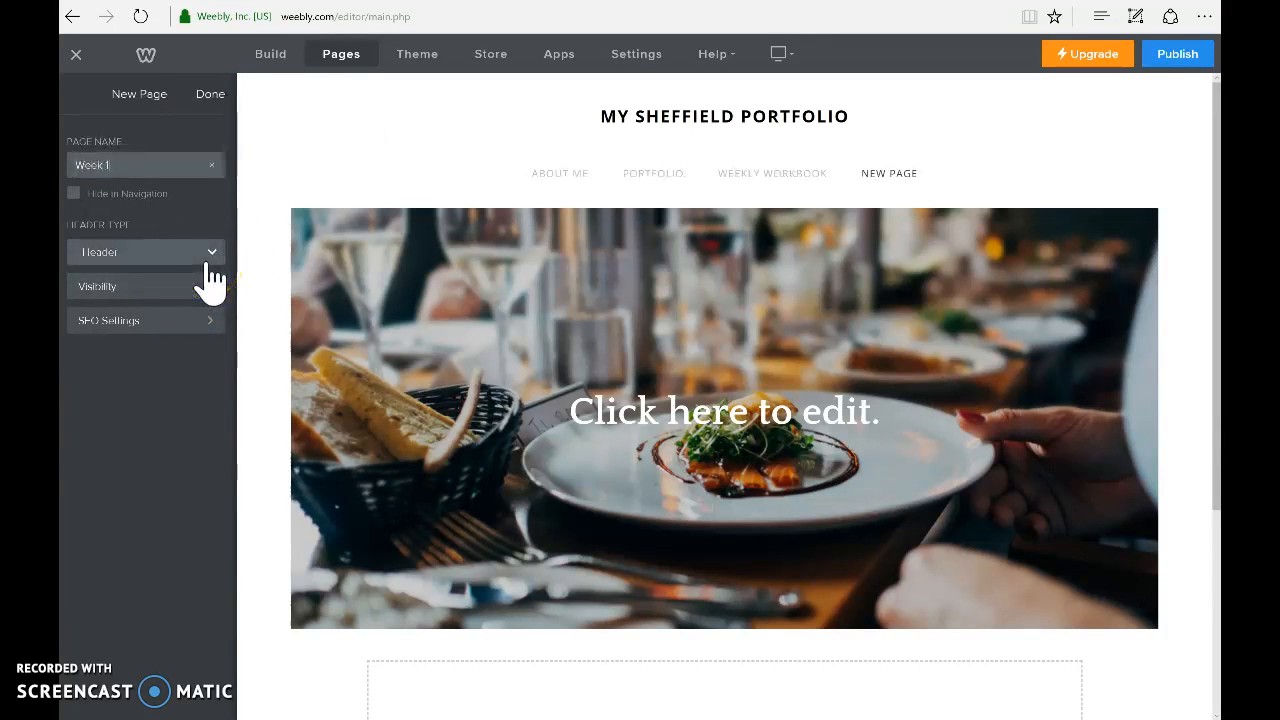
pyautogui.click(214, 94)
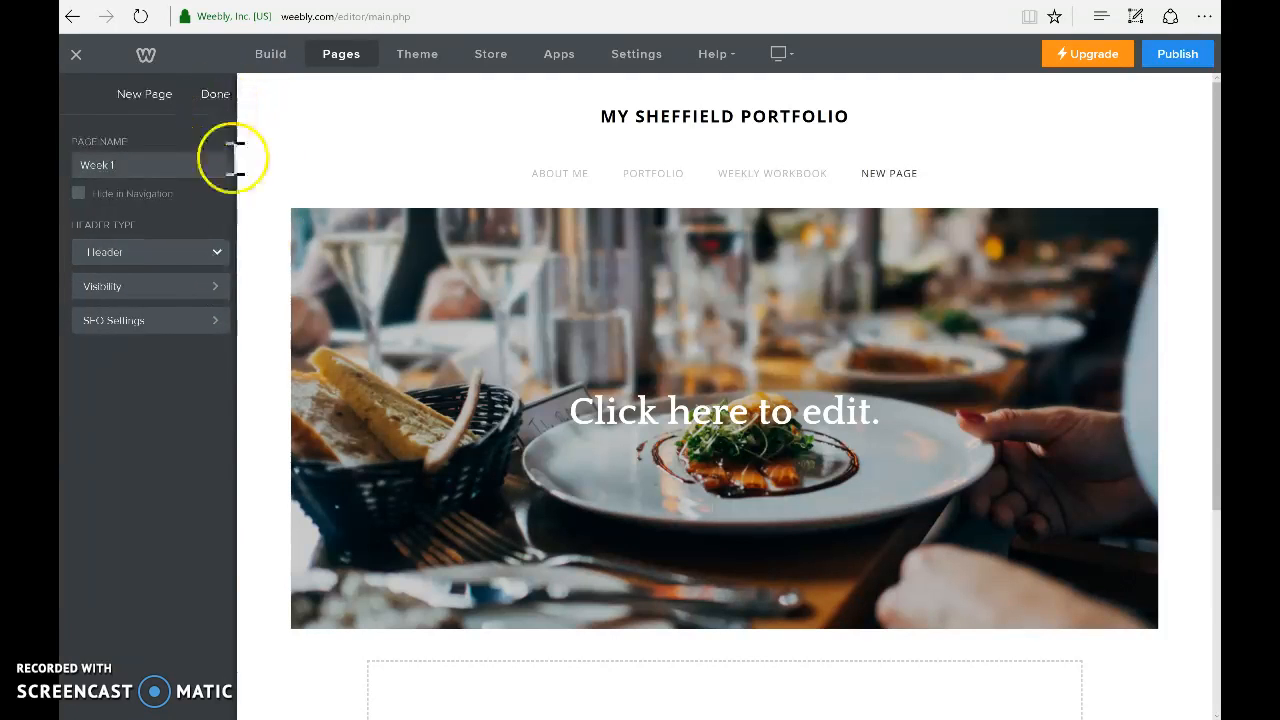
pyautogui.moveTo(75, 418); pyautogui.dragTo(95, 417)
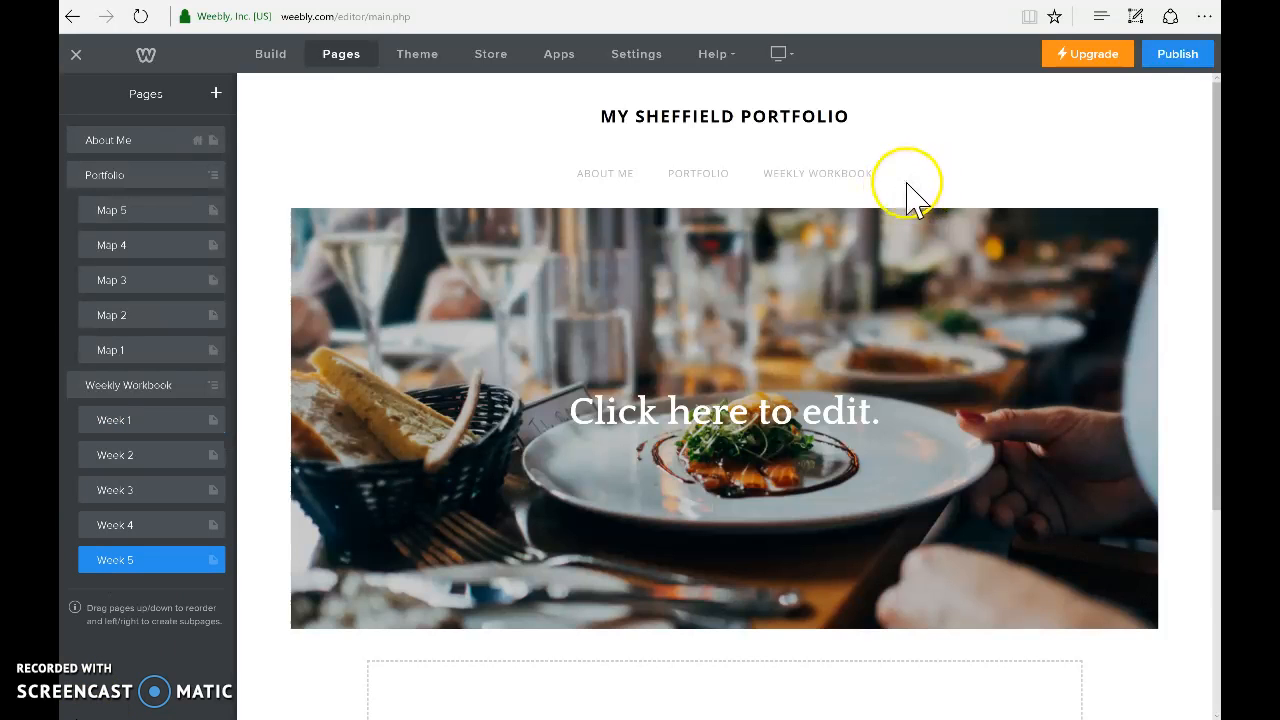
# Open the About Me page and check the Portfolio and Weekly Workbook drop-downs in the site navigation.
pyautogui.click(601, 184)
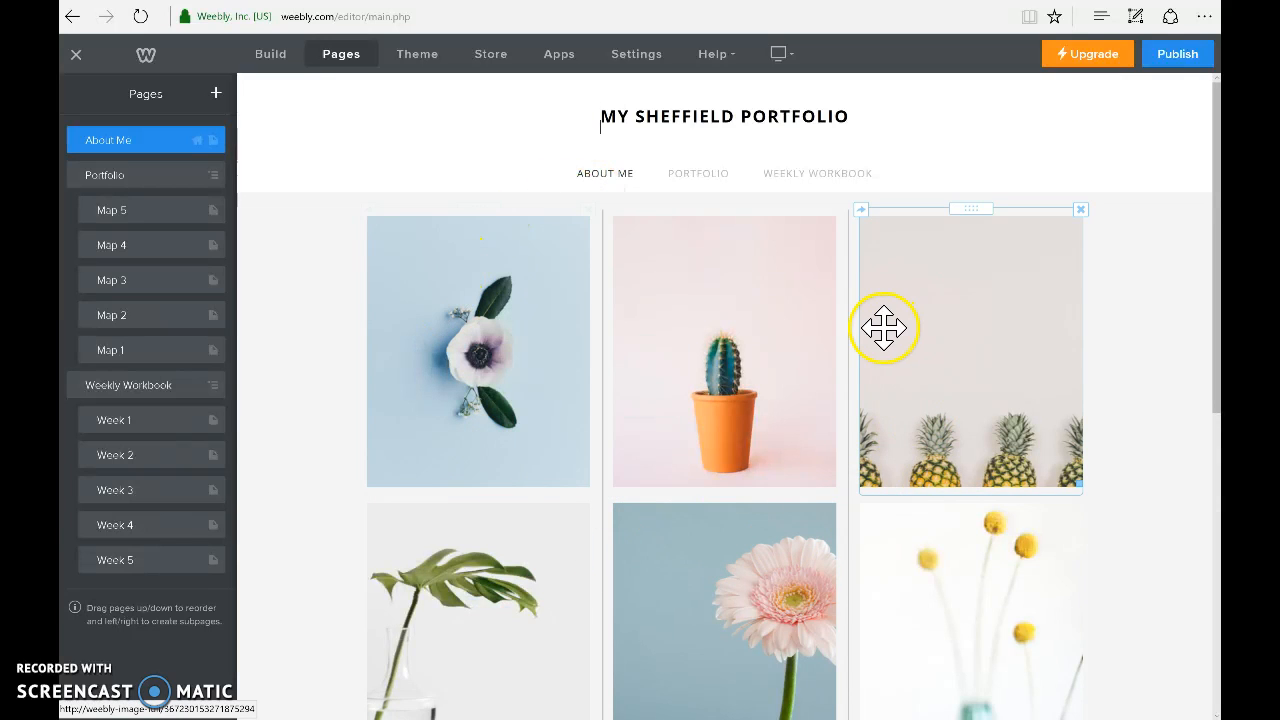
pyautogui.moveTo(705, 192)
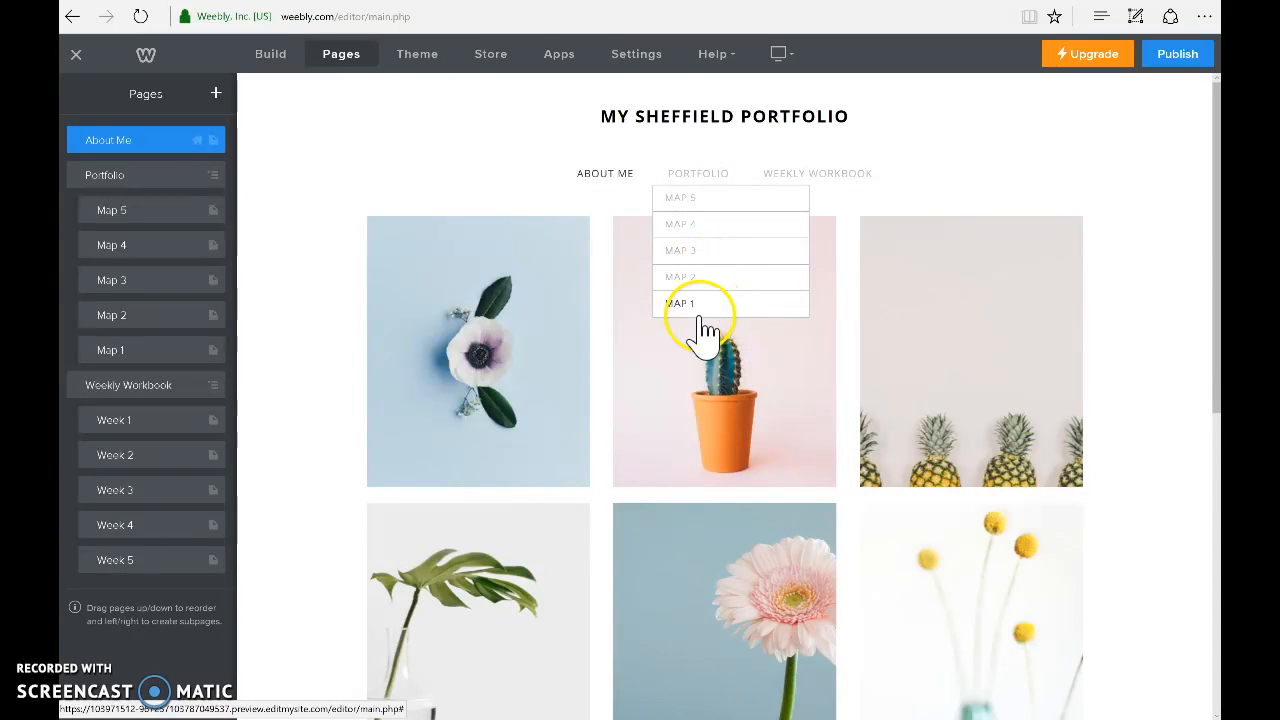
pyautogui.moveTo(846, 189)
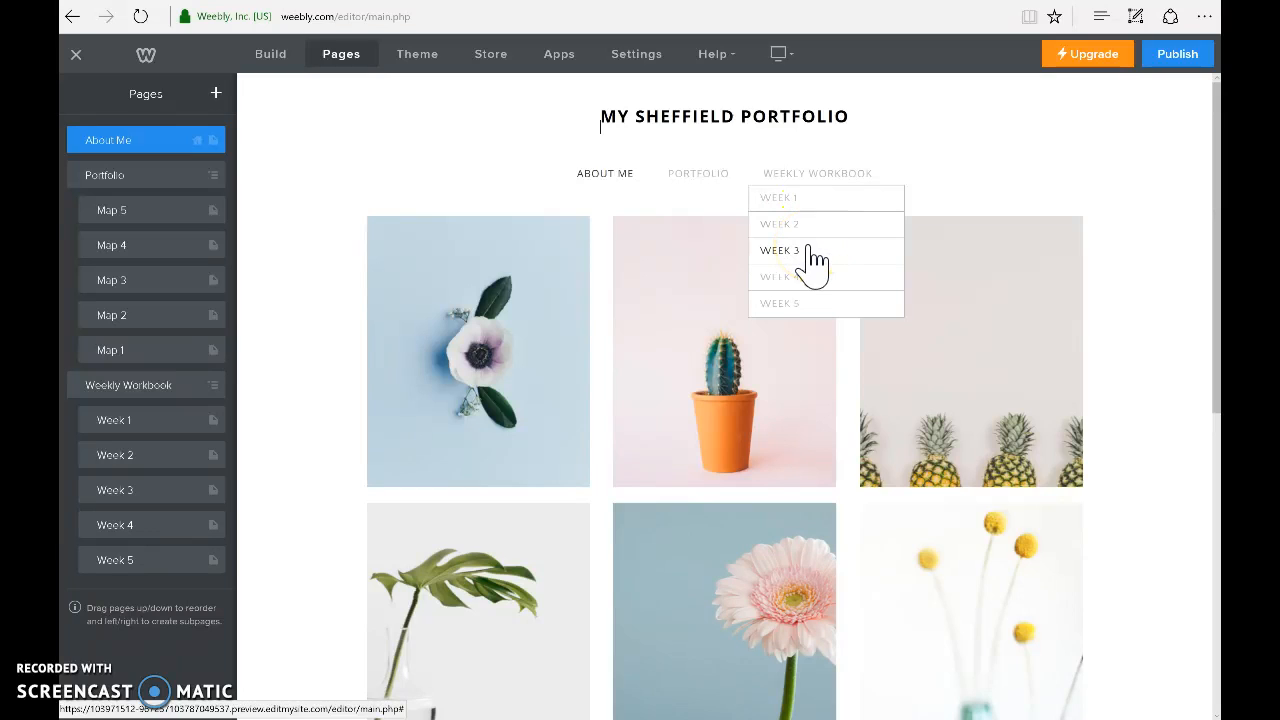
pyautogui.click(829, 176)
pyautogui.click(804, 198)
# Open the App Center and search it for Comments.
pyautogui.click(562, 60)
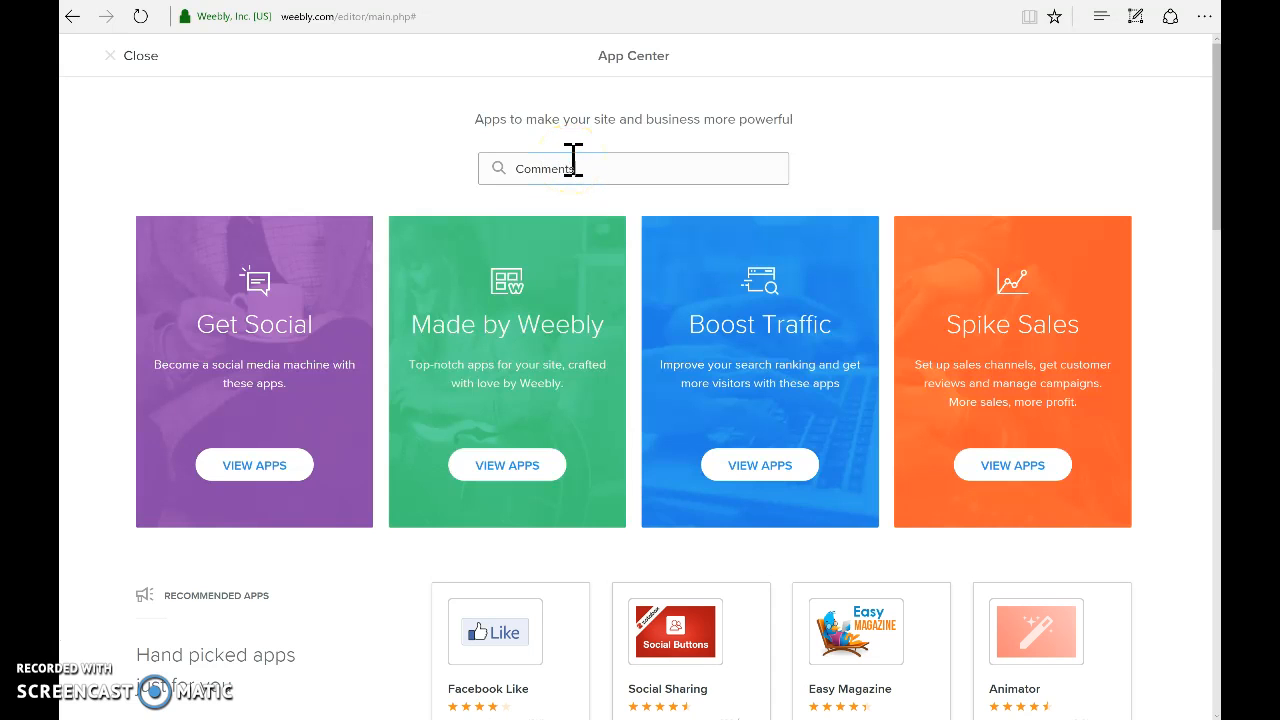
pyautogui.click(573, 163)
pyautogui.write('Comments')
pyautogui.press('Return')
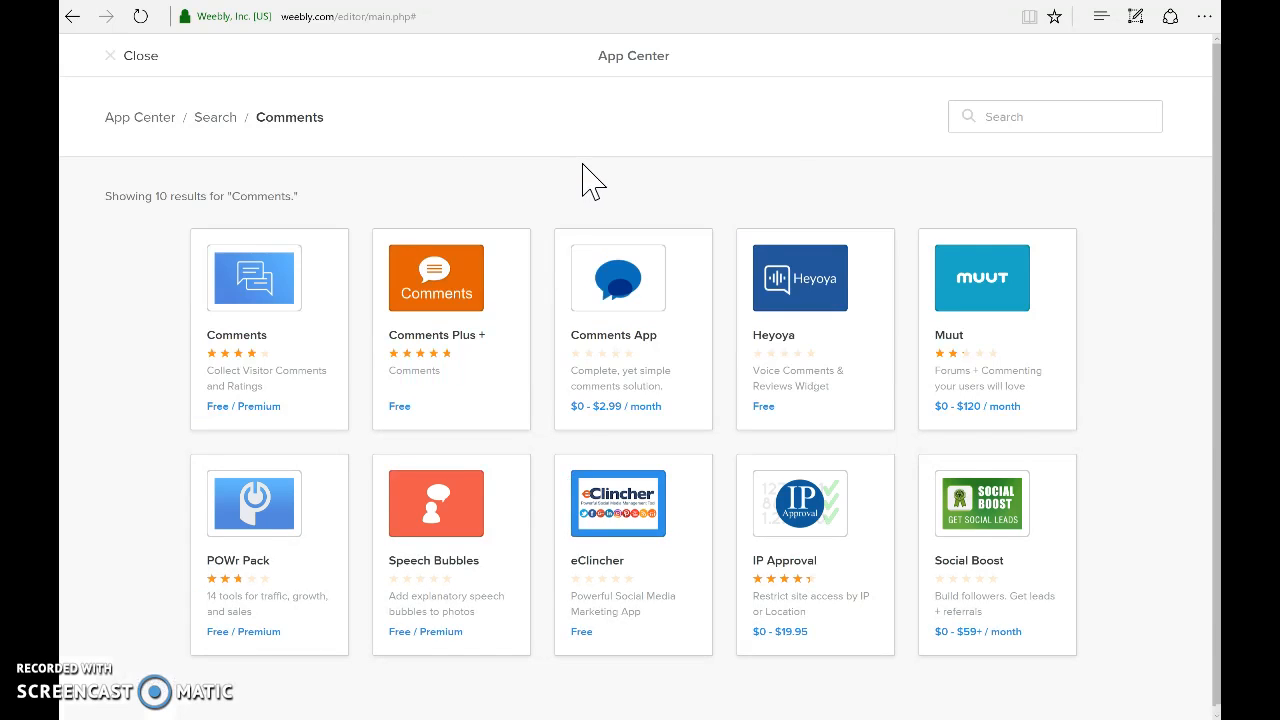
pyautogui.click(606, 147)
# Add the free Comments Plus + app to the site and authorise its connection.
pyautogui.click(462, 318)
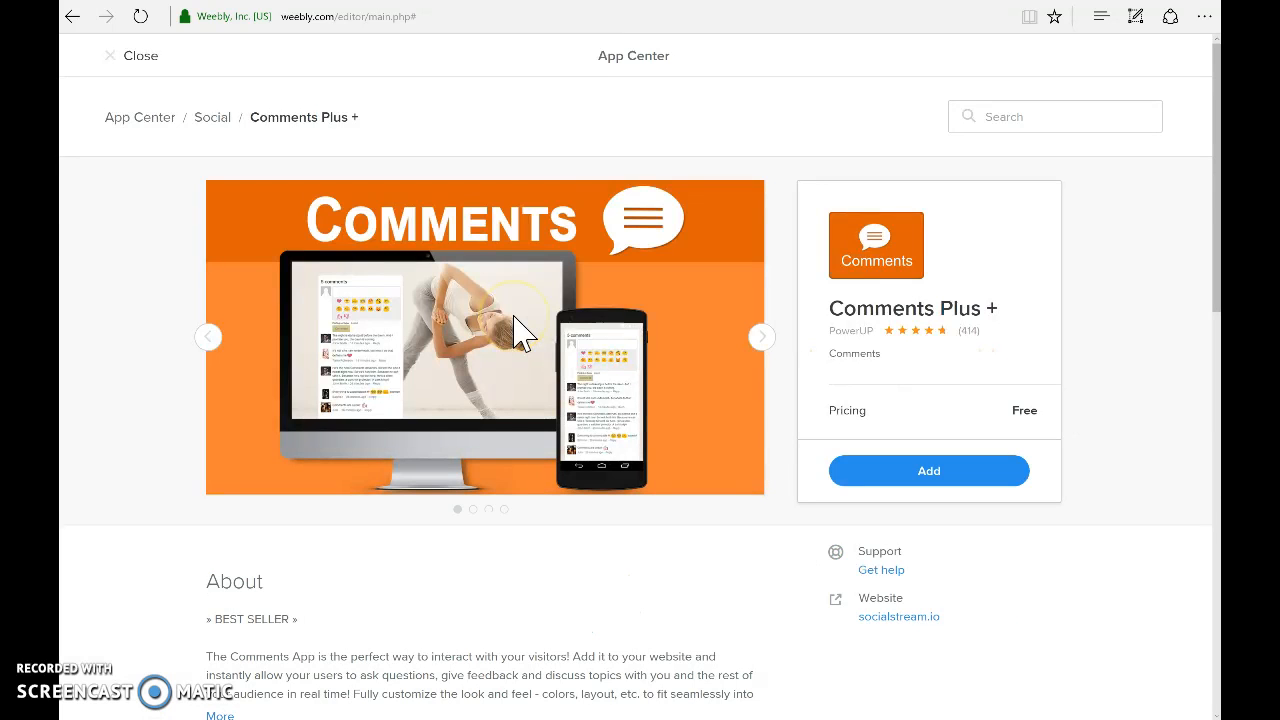
pyautogui.click(935, 480)
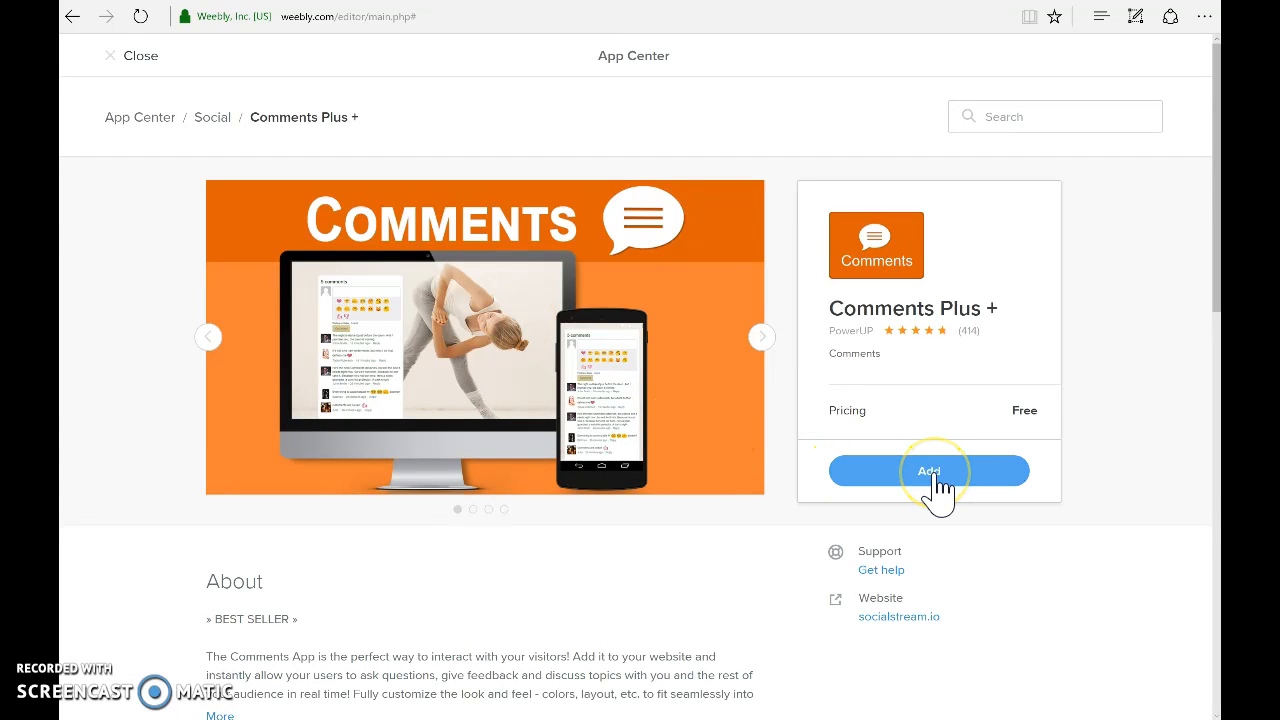
pyautogui.click(940, 484)
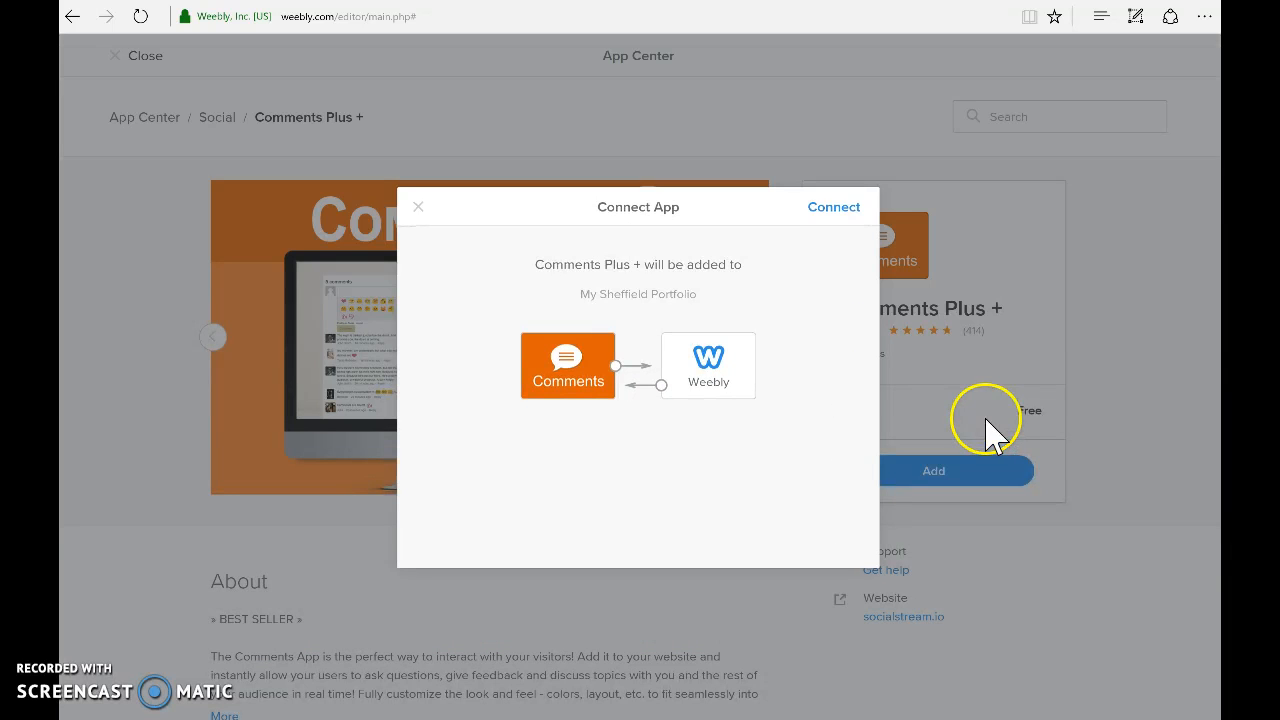
pyautogui.click(826, 210)
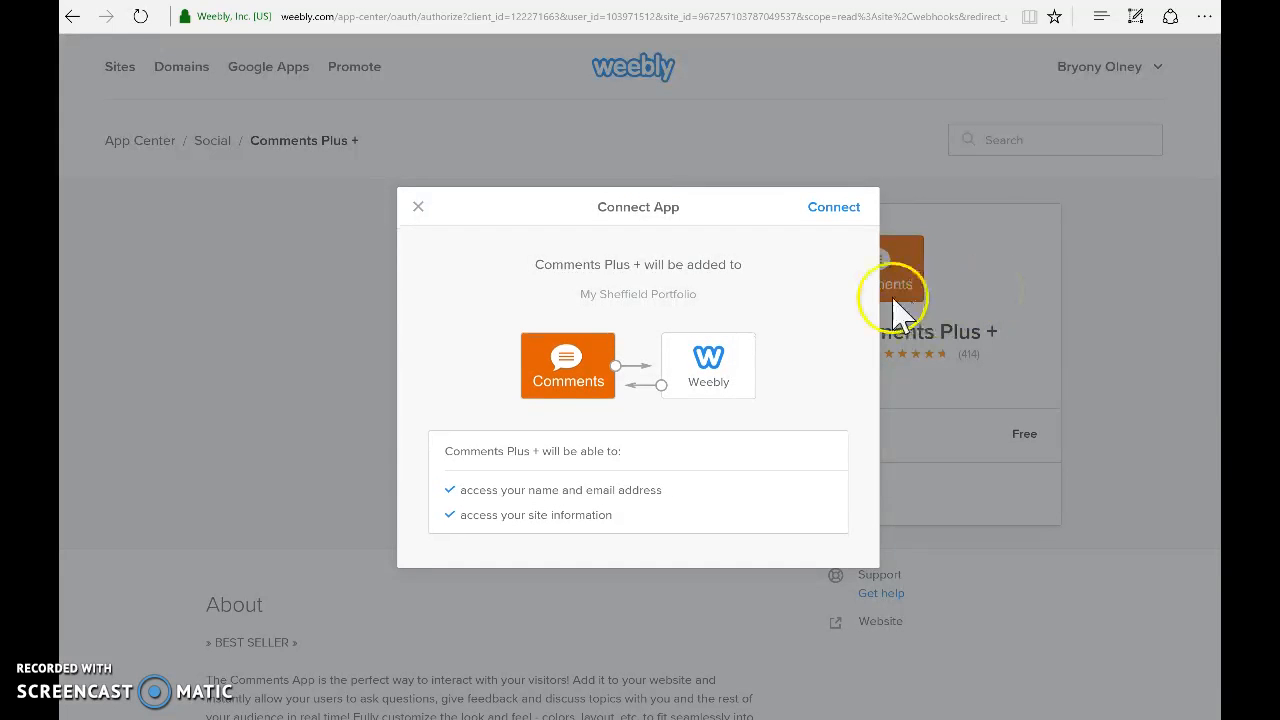
pyautogui.click(822, 212)
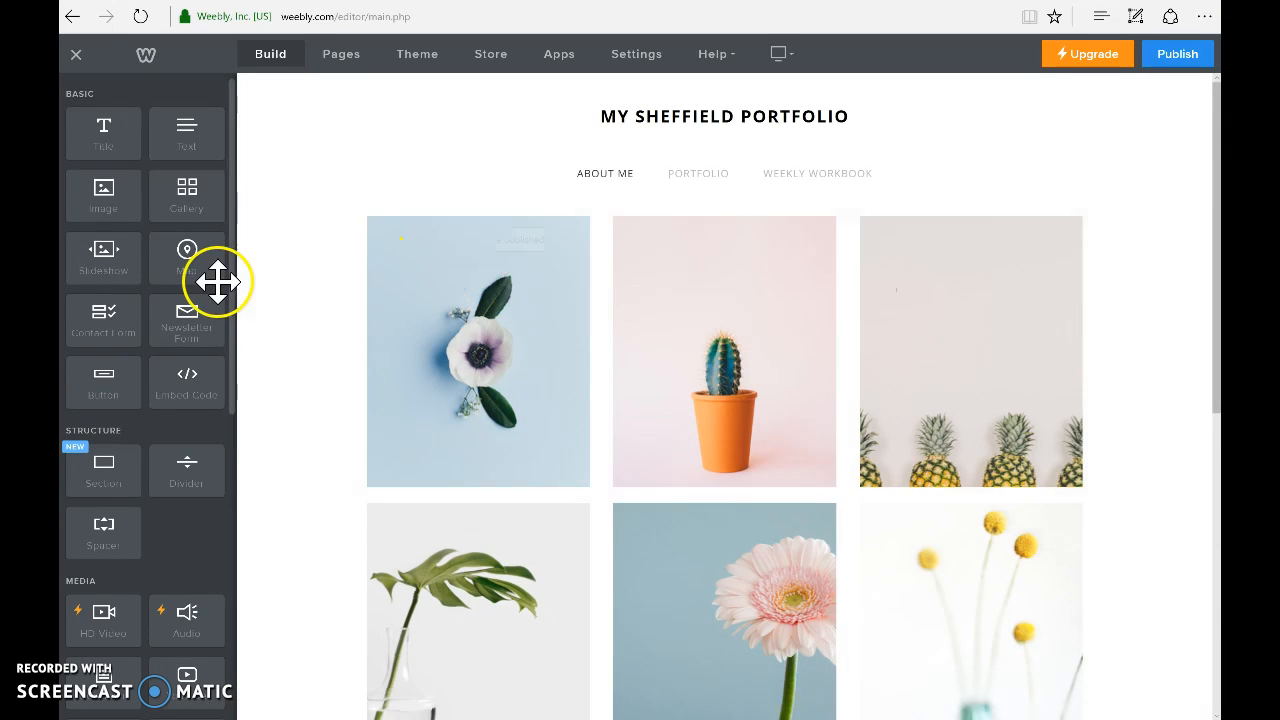
# Place the installed Comments app in the empty content area of a Weekly Workbook subpage, keeping its default design settings.
pyautogui.scroll(-4, 214, 289)
pyautogui.scroll(-2, 196, 320)
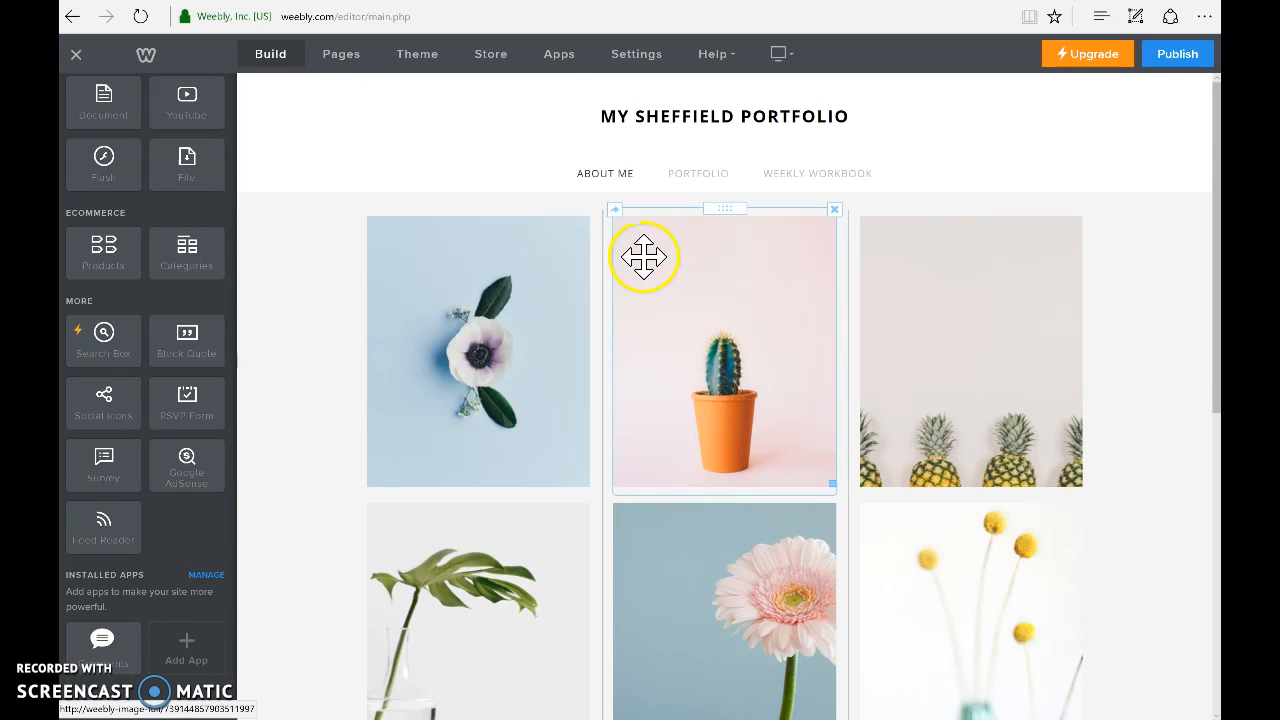
pyautogui.moveTo(820, 188)
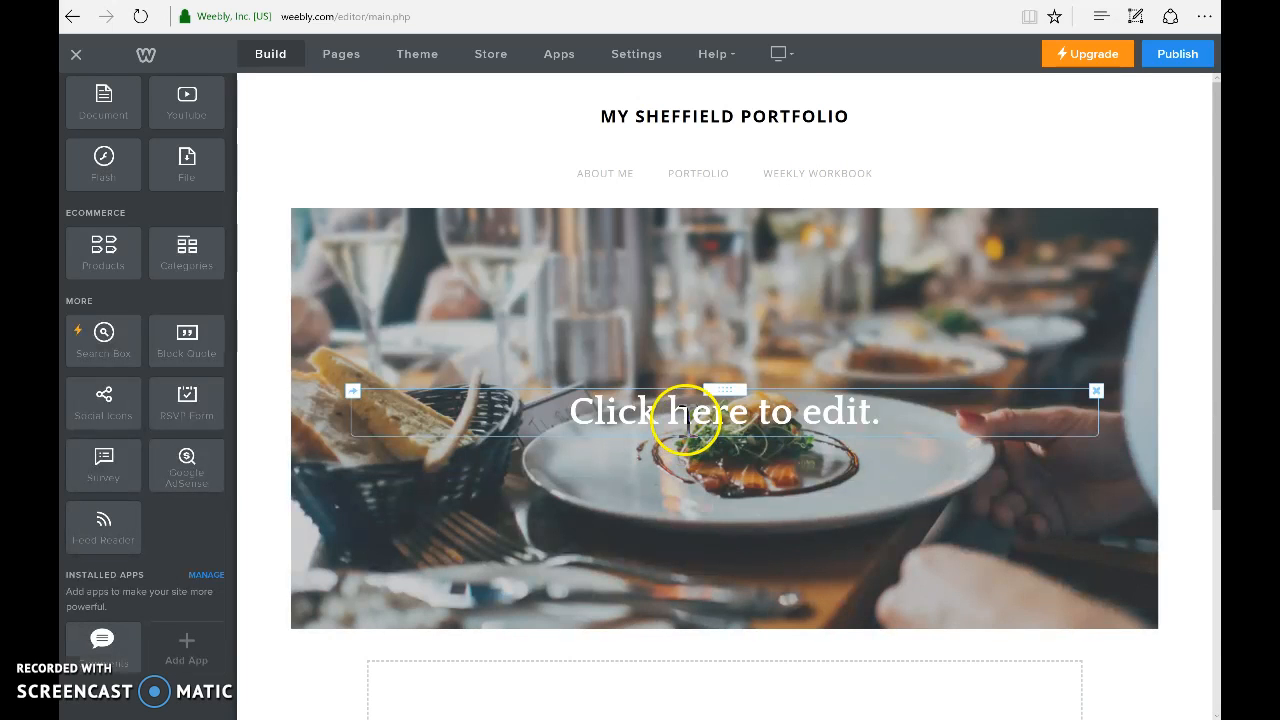
pyautogui.scroll(-1, 805, 430)
pyautogui.scroll(-1, 805, 440)
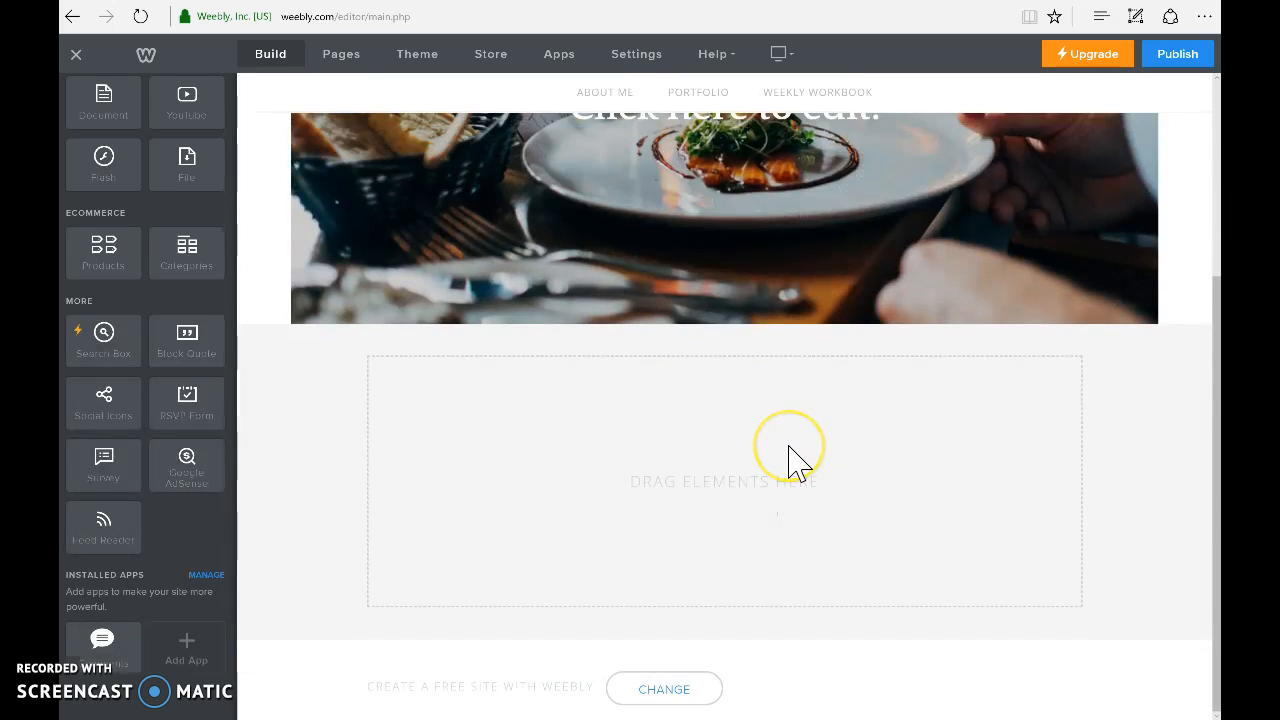
pyautogui.click(609, 505)
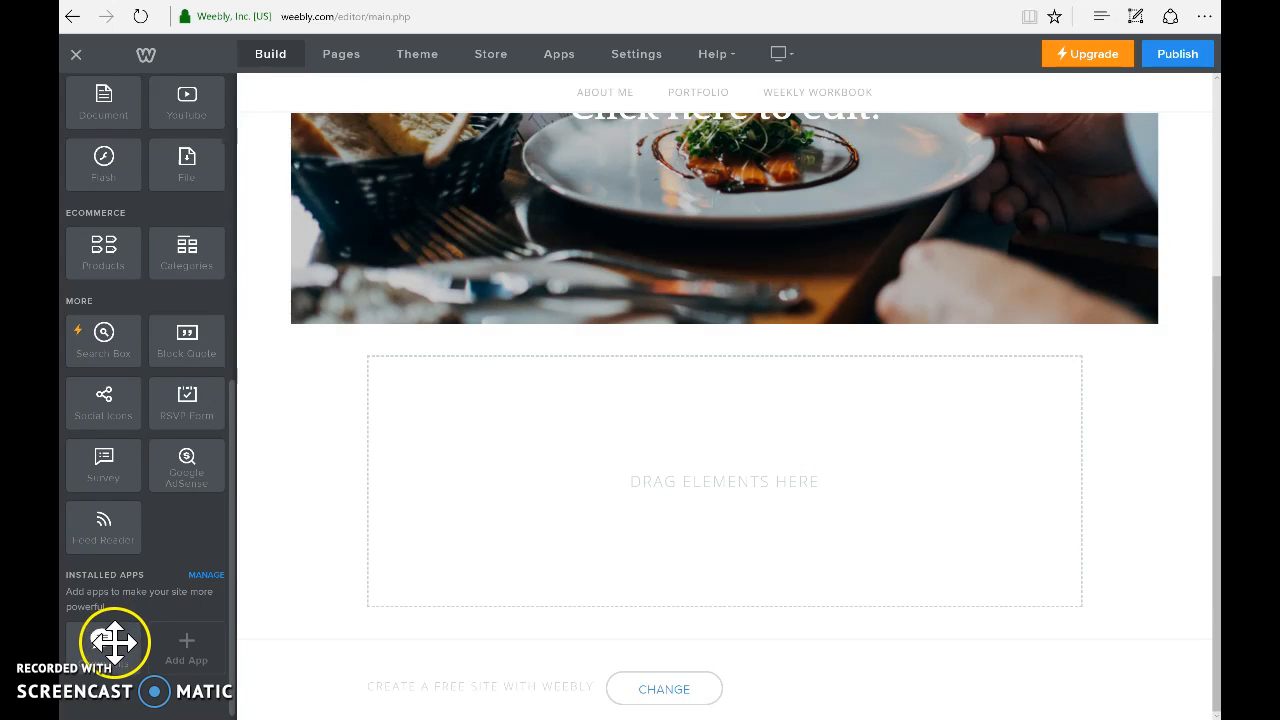
pyautogui.moveTo(104, 640); pyautogui.dragTo(722, 530)
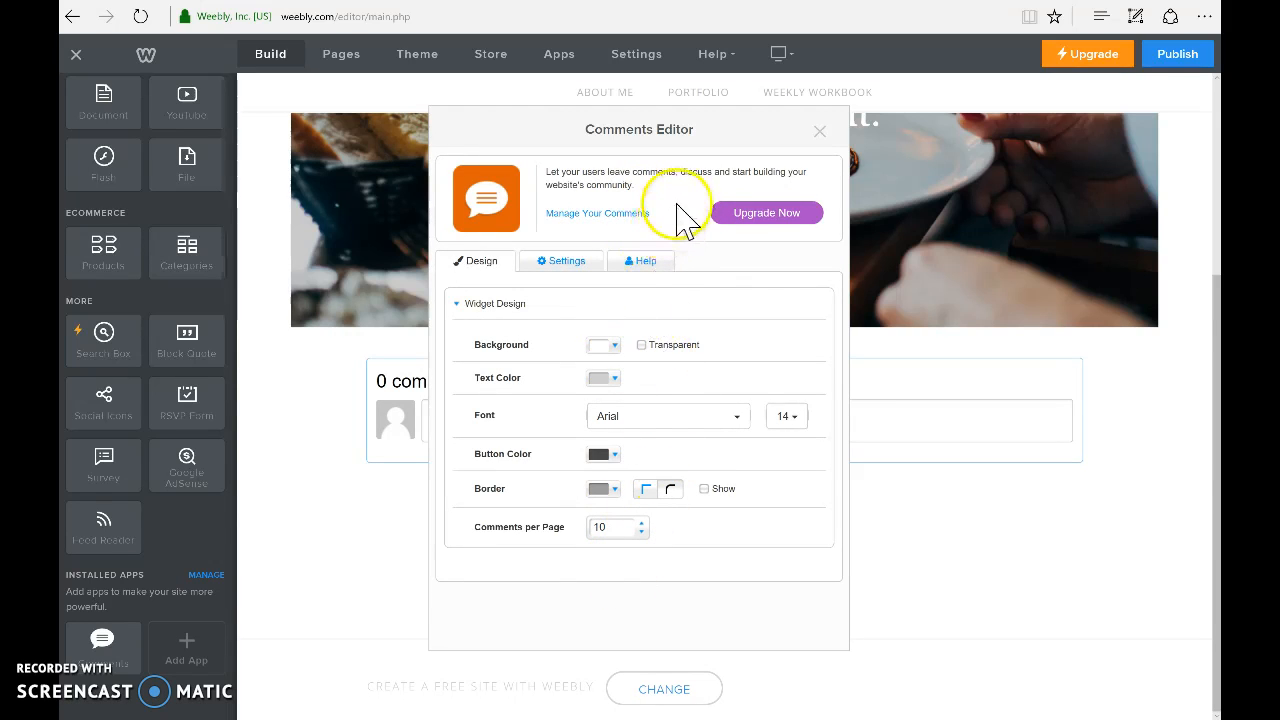
pyautogui.click(818, 131)
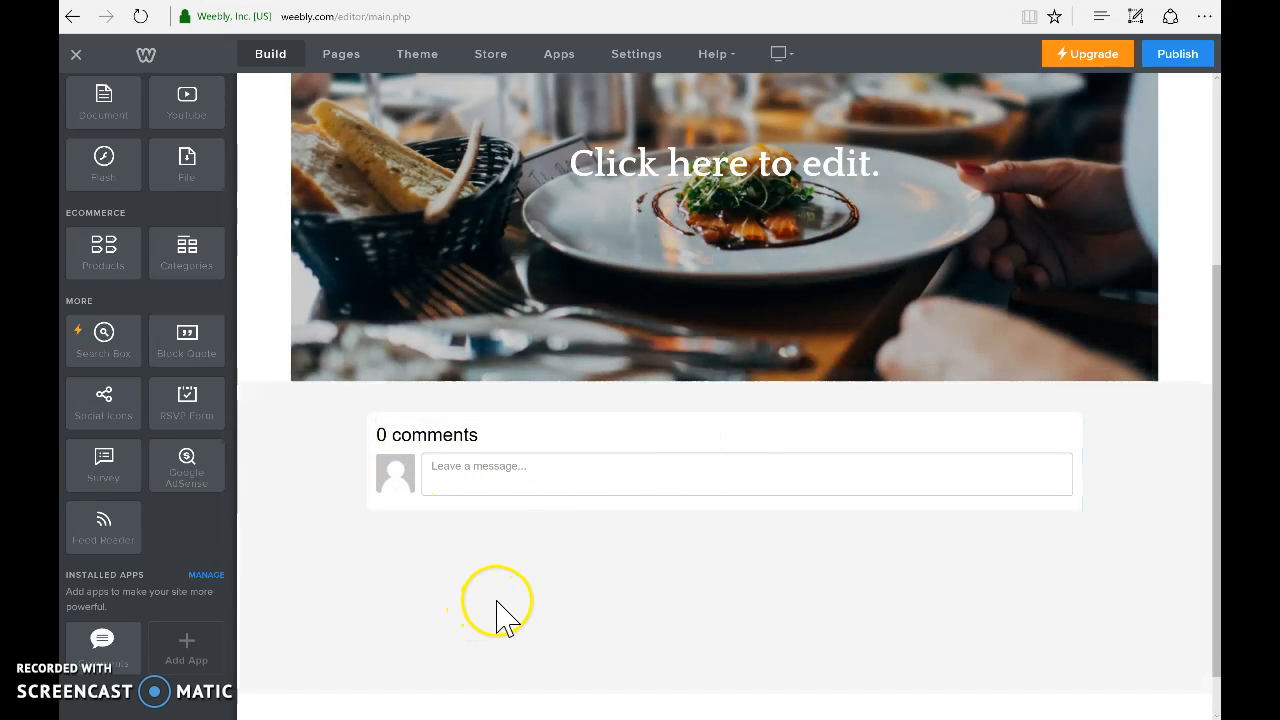
pyautogui.scroll(3, 530, 588)
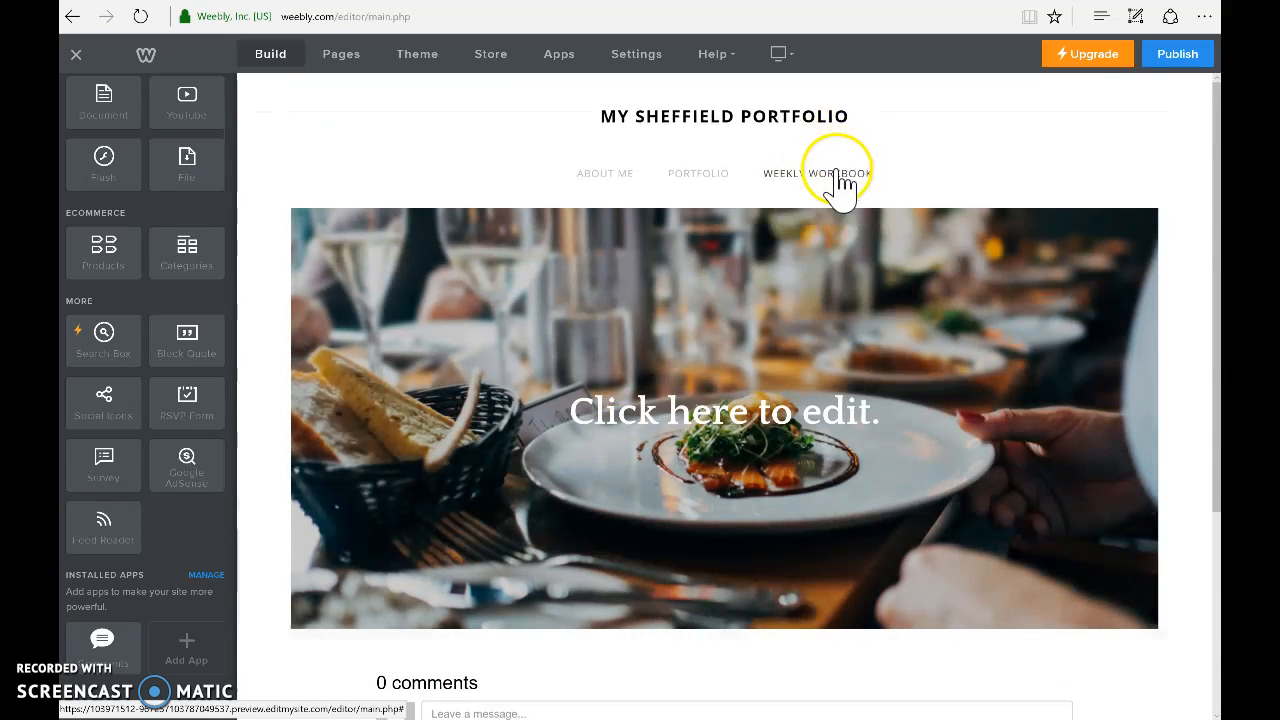
# Check the Portfolio and Weekly Workbook drop-downs in the navigation of the subpage that holds the comments section.
pyautogui.moveTo(836, 178)
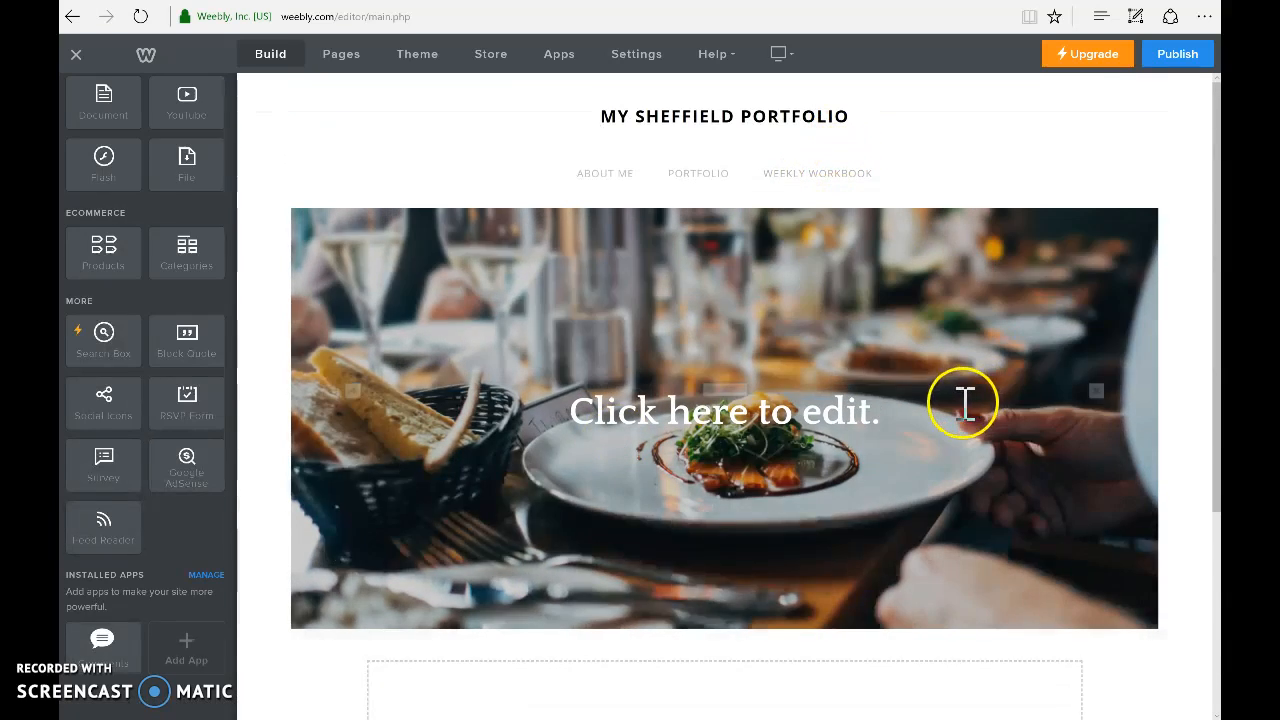
pyautogui.click(963, 403)
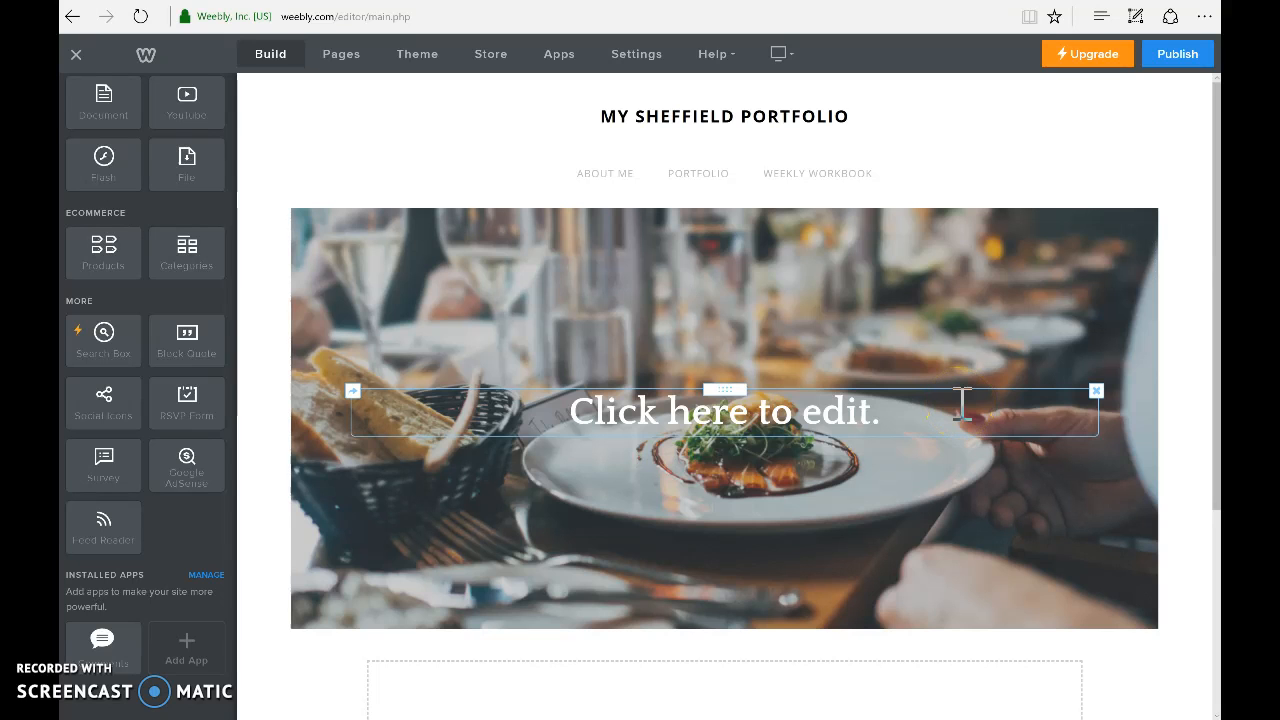
pyautogui.click(957, 176)
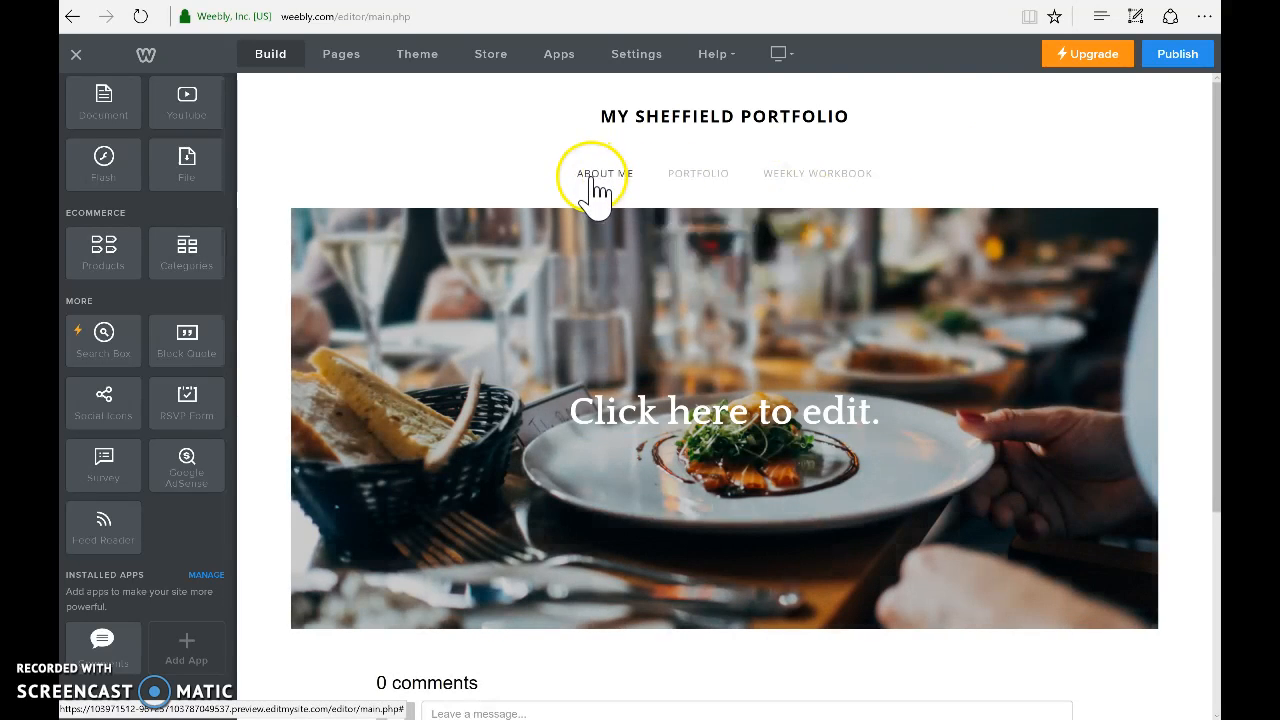
pyautogui.moveTo(715, 195)
pyautogui.moveTo(814, 194)
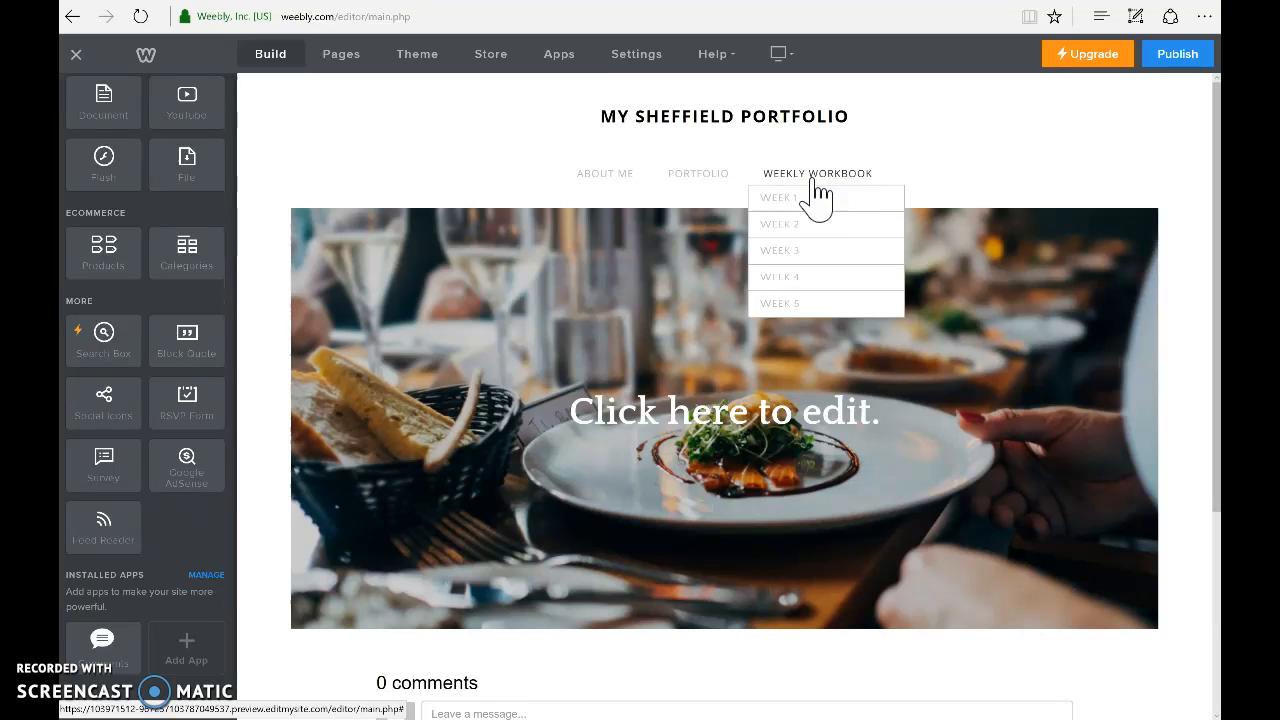
# Try the Hide in Navigation option in the Weekly Workbook page settings.
pyautogui.click(337, 58)
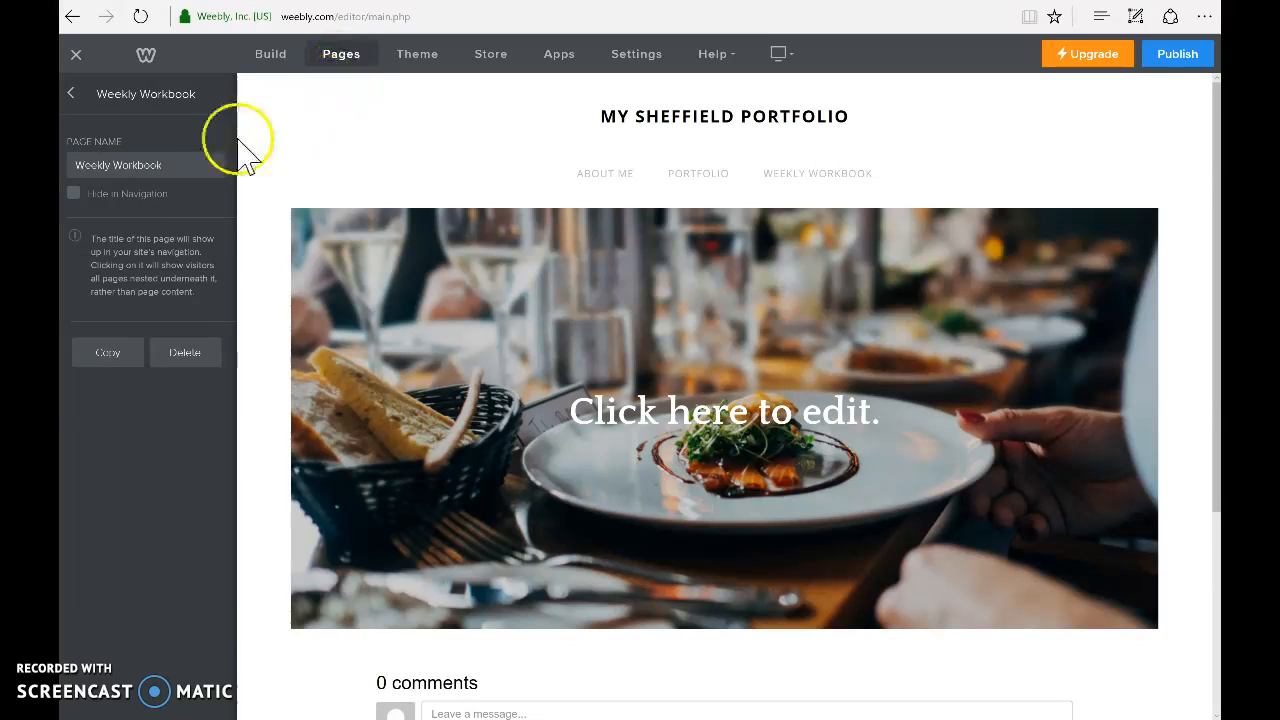
pyautogui.click(76, 198)
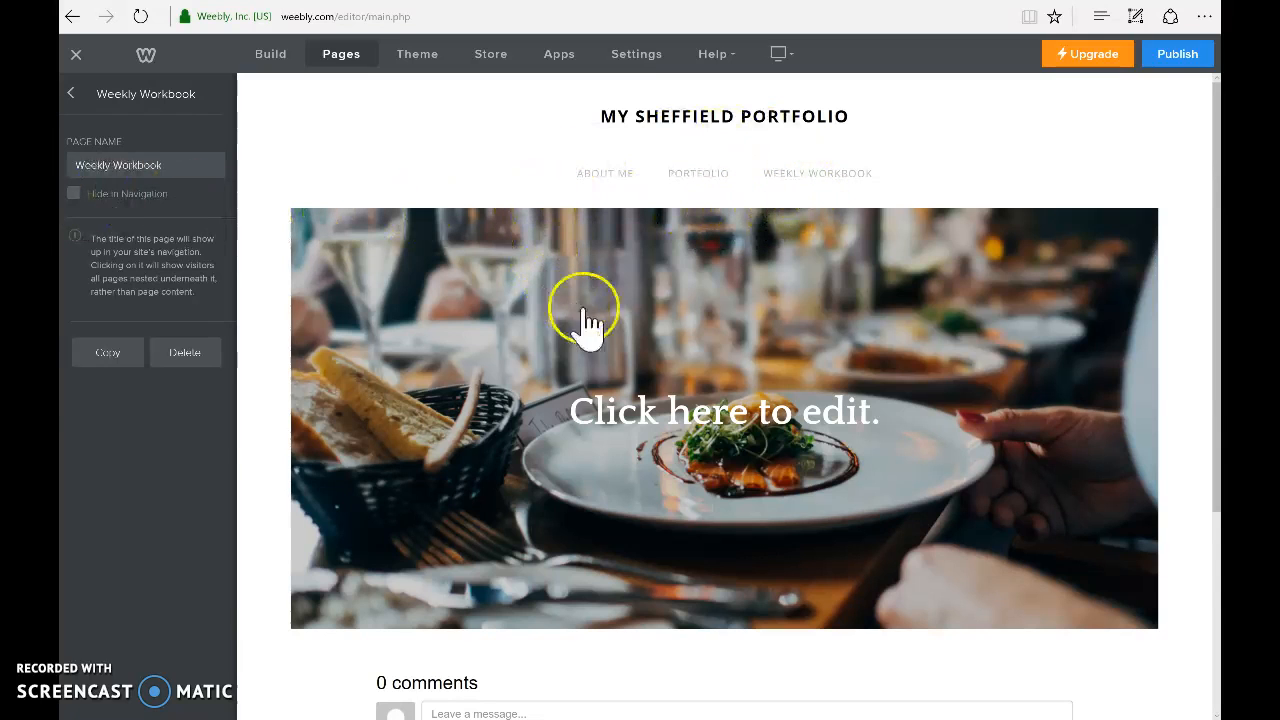
pyautogui.click(74, 193)
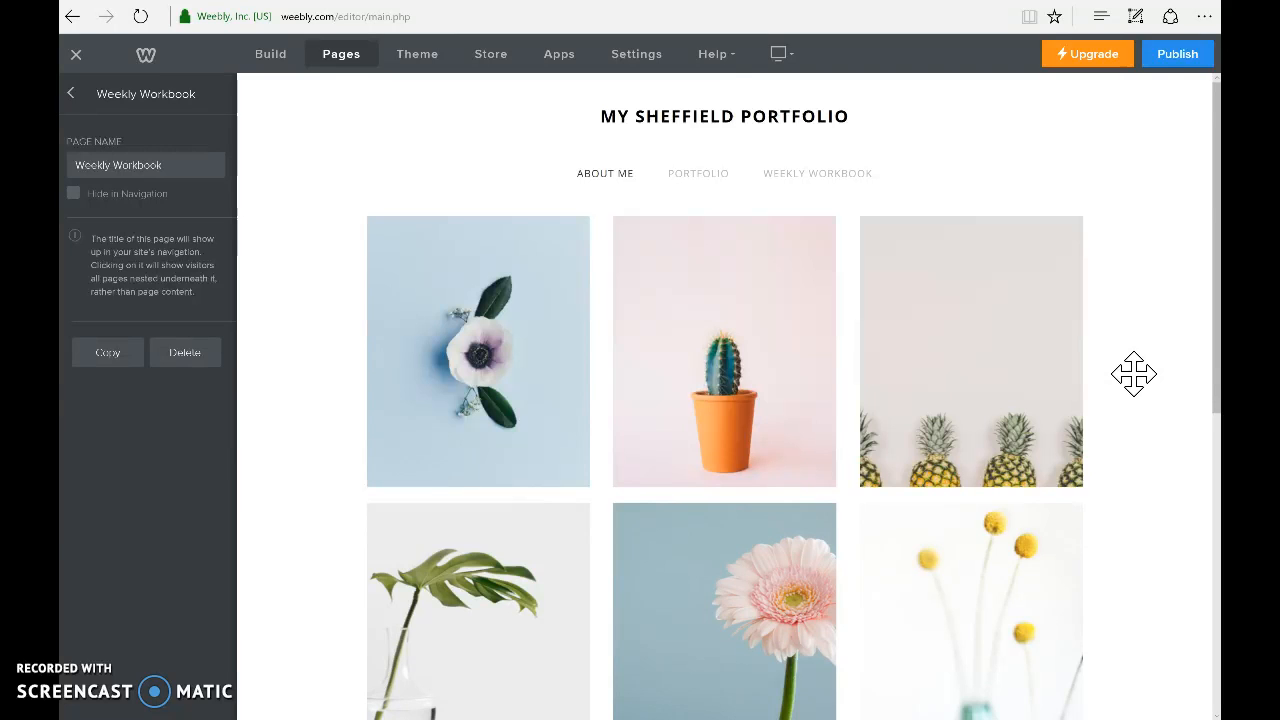
# Publish the website on the free Weebly subdomain mysheffieldportfolio.weebly.com.
pyautogui.click(1178, 56)
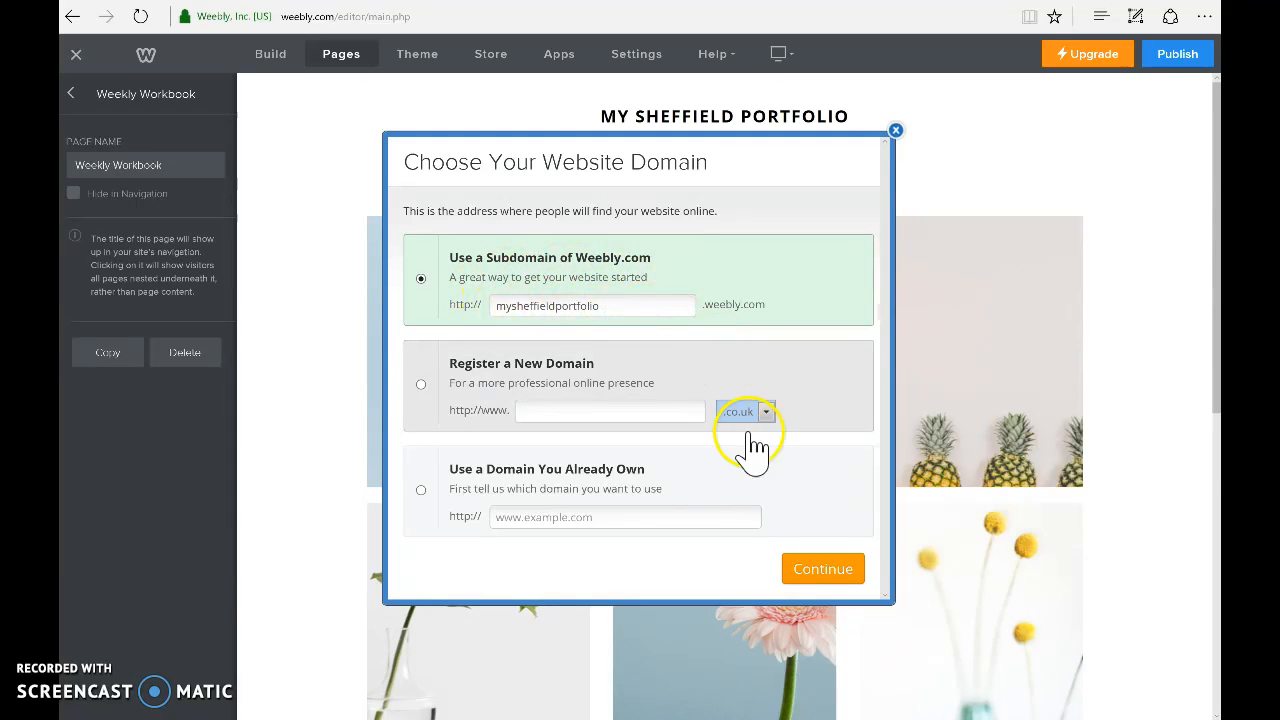
pyautogui.click(826, 575)
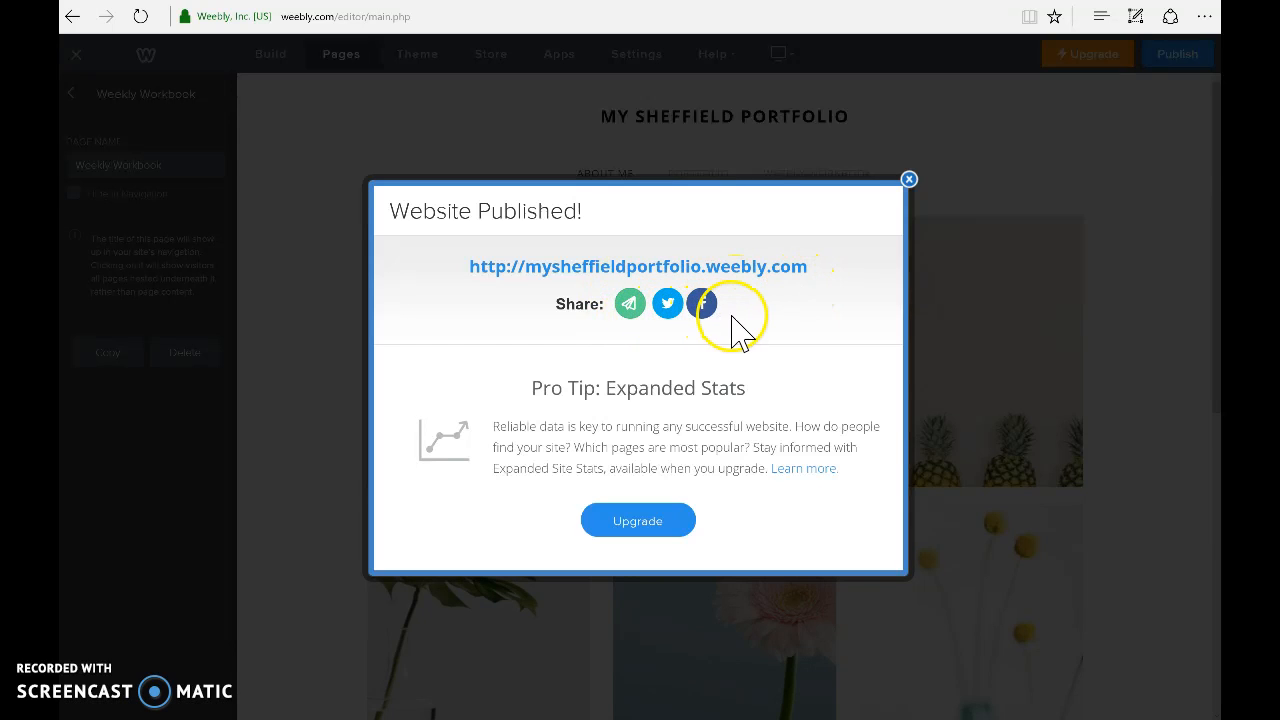
# Open the published site from its link and check its navigation and the About Me page.
pyautogui.click(553, 285)
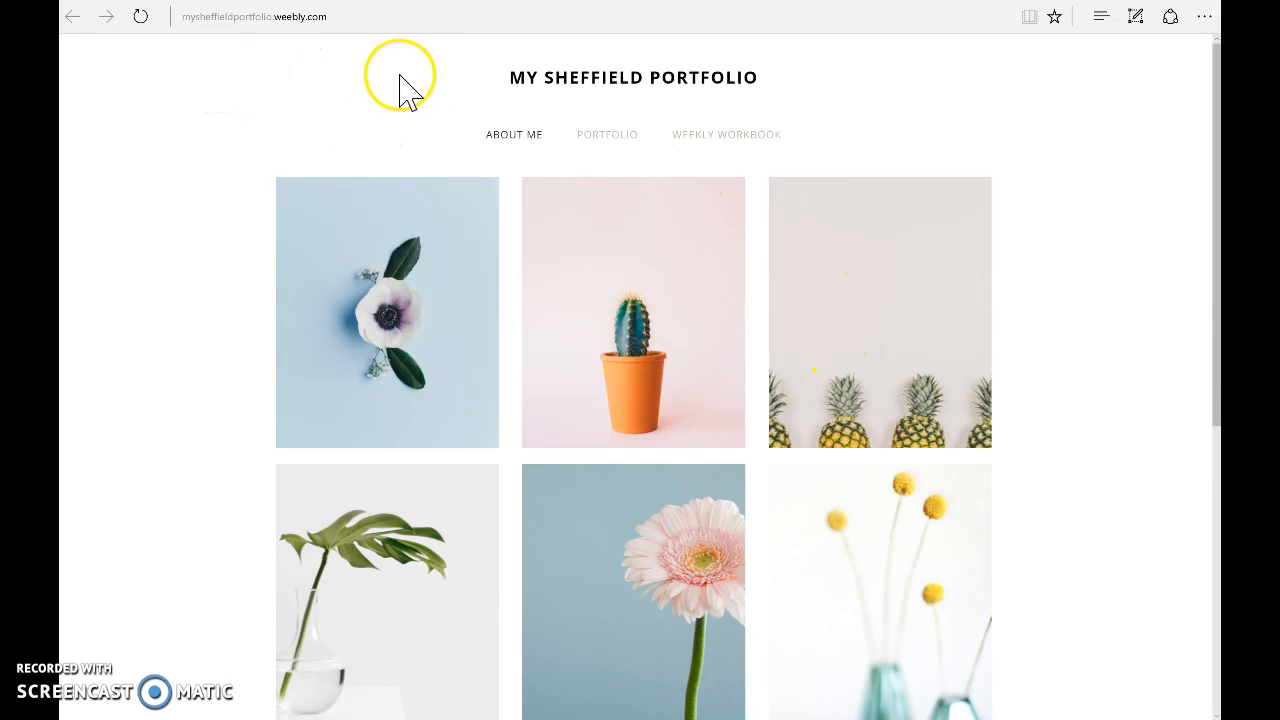
pyautogui.moveTo(622, 142)
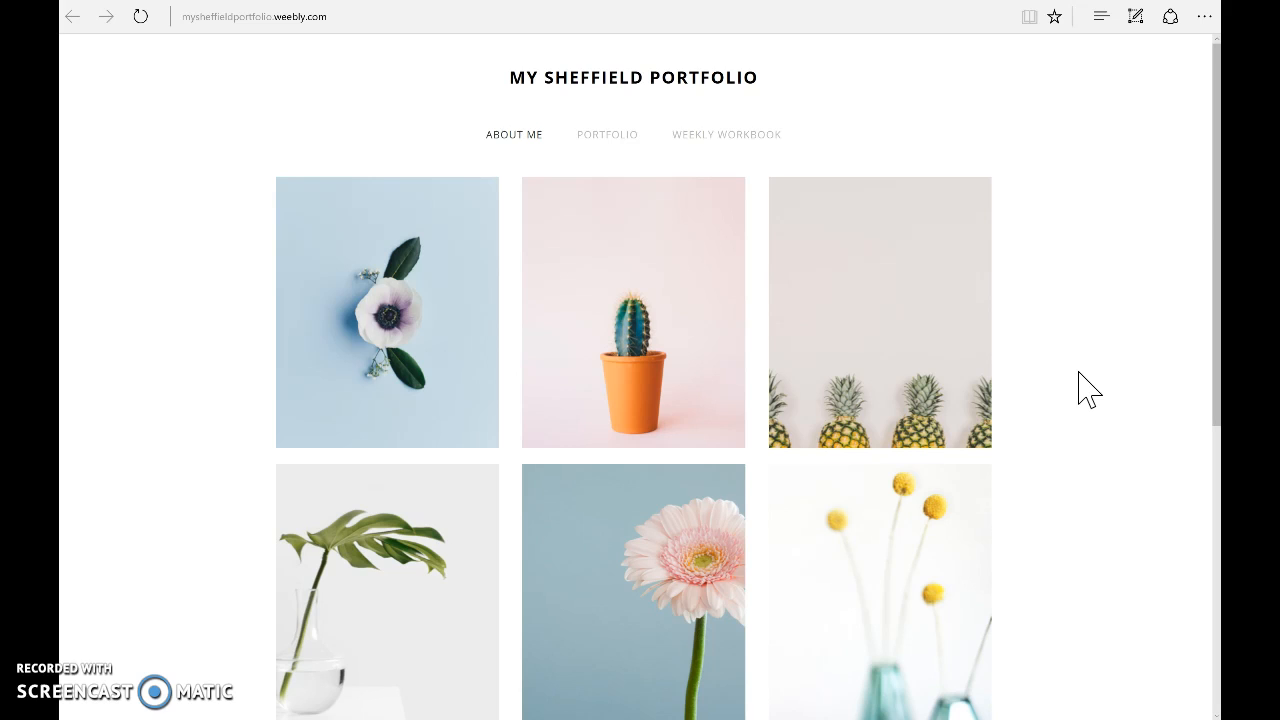
pyautogui.click(620, 623)
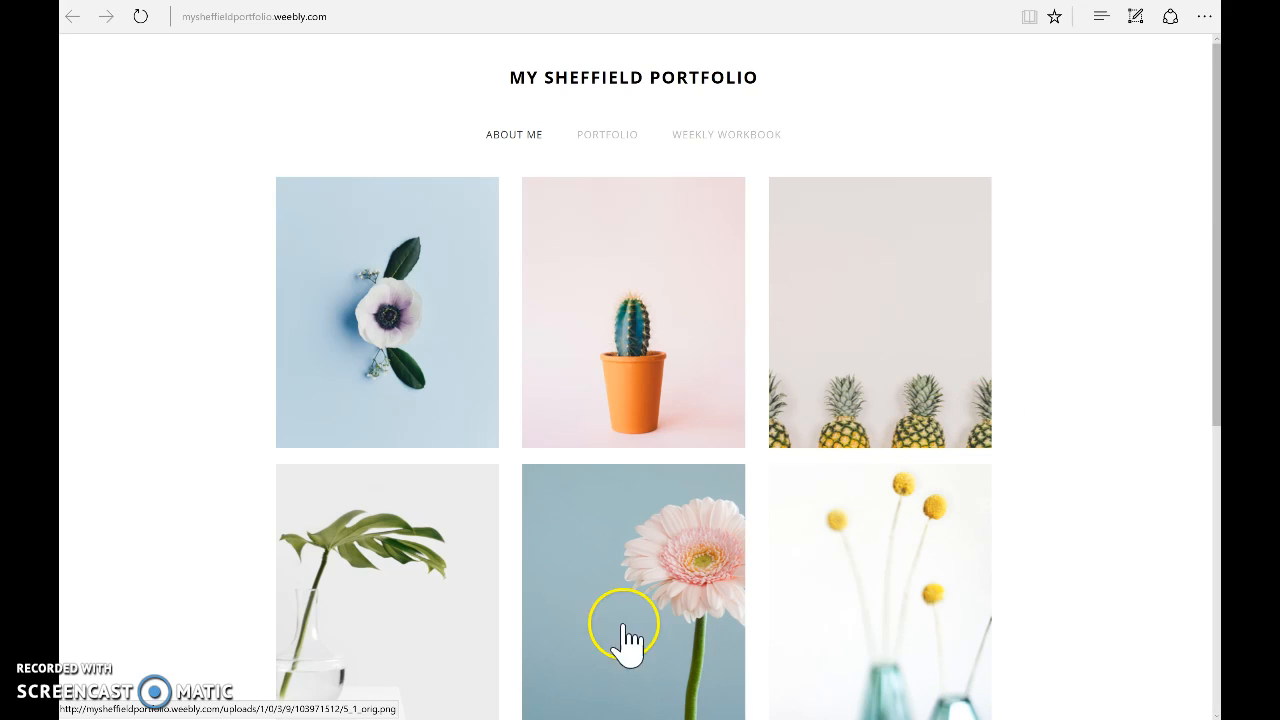